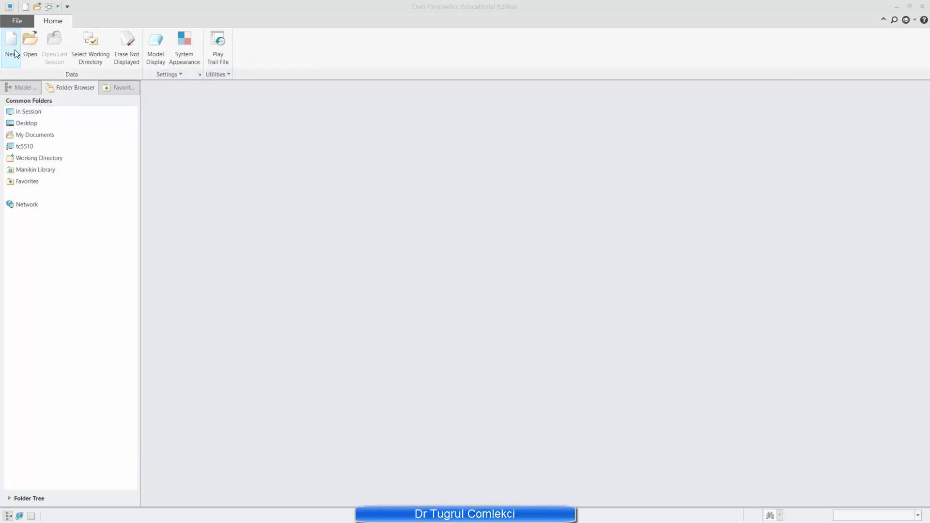
# Create a new part named thickpvaxi.
pyautogui.click(14, 49)
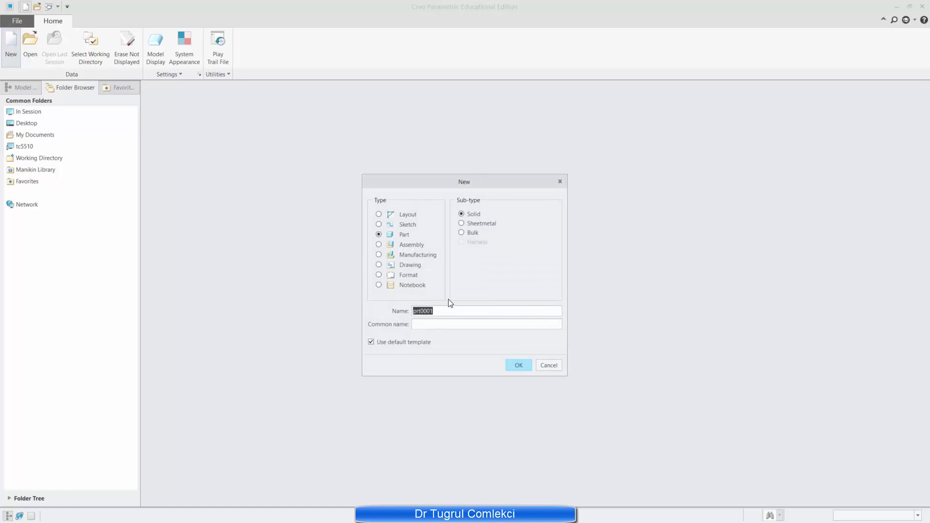
pyautogui.write('thickpvaxi')
pyautogui.click(521, 364)
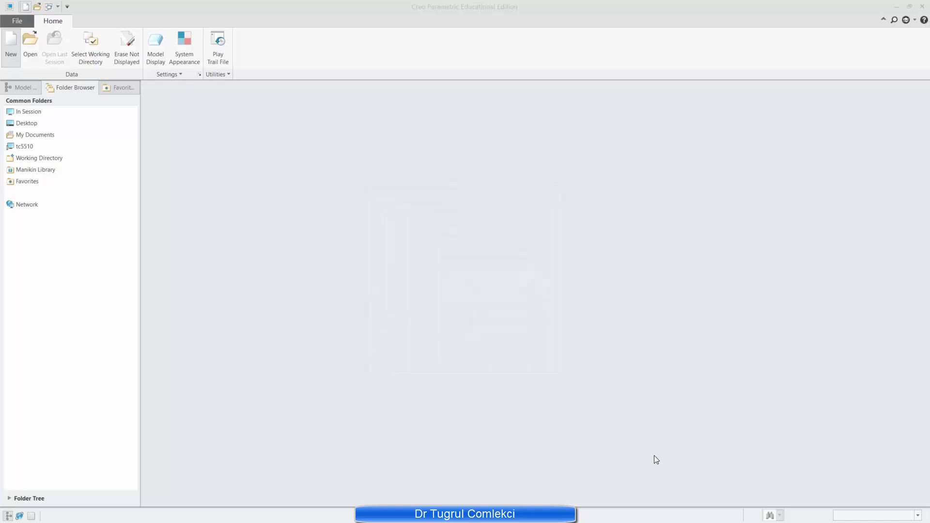
# Switch the part's units to millimeter Newton Second (mmNs), interpreting existing dimensions.
pyautogui.click(19, 22)
pyautogui.moveTo(29, 162)
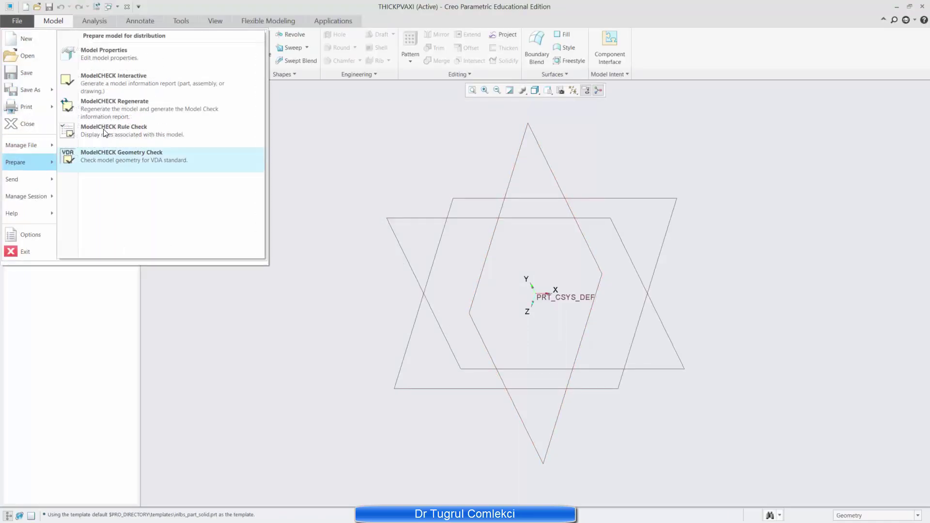
pyautogui.click(103, 53)
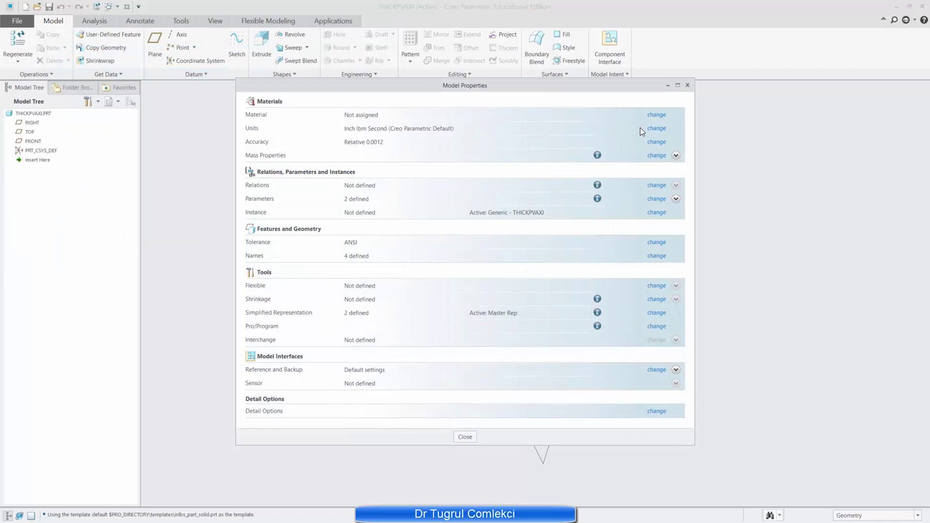
pyautogui.click(655, 129)
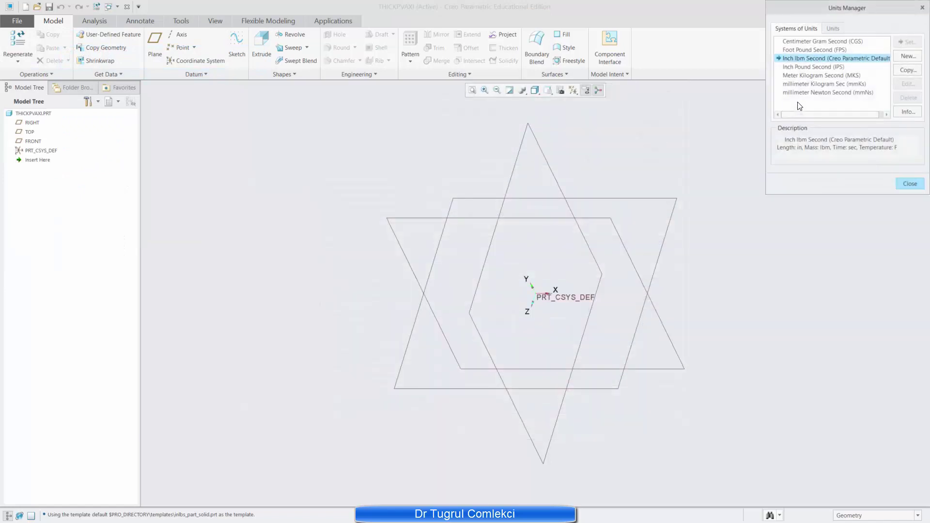
pyautogui.click(823, 92)
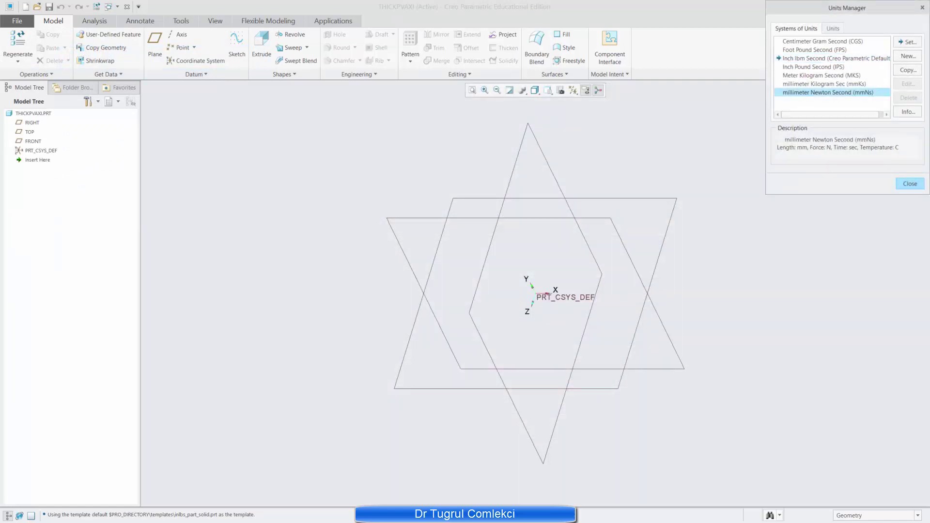
pyautogui.click(907, 42)
pyautogui.click(838, 274)
pyautogui.click(882, 301)
pyautogui.click(910, 184)
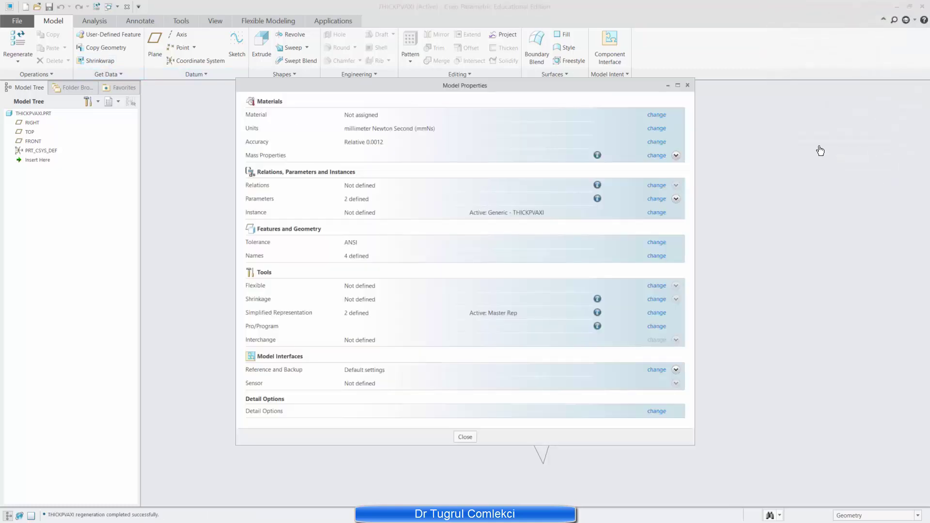
# Assign Steel_low_alloy from the Ferrous_metals library as the part material.
pyautogui.click(656, 115)
pyautogui.press('Return')
pyautogui.doubleClick(405, 221)
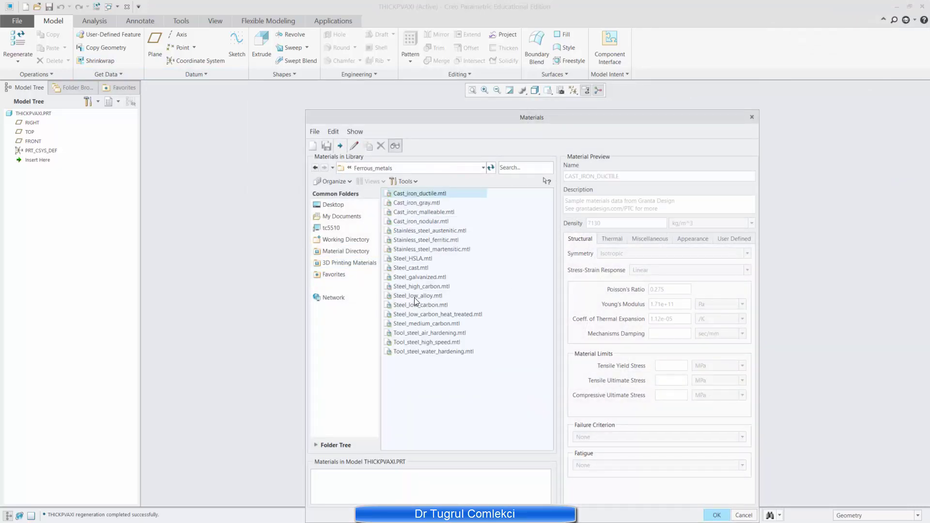
pyautogui.doubleClick(418, 296)
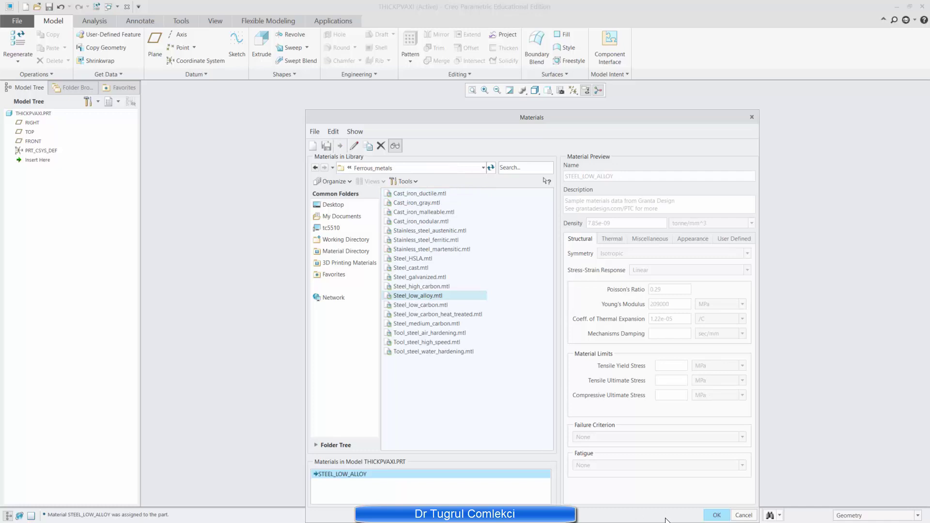
pyautogui.click(716, 515)
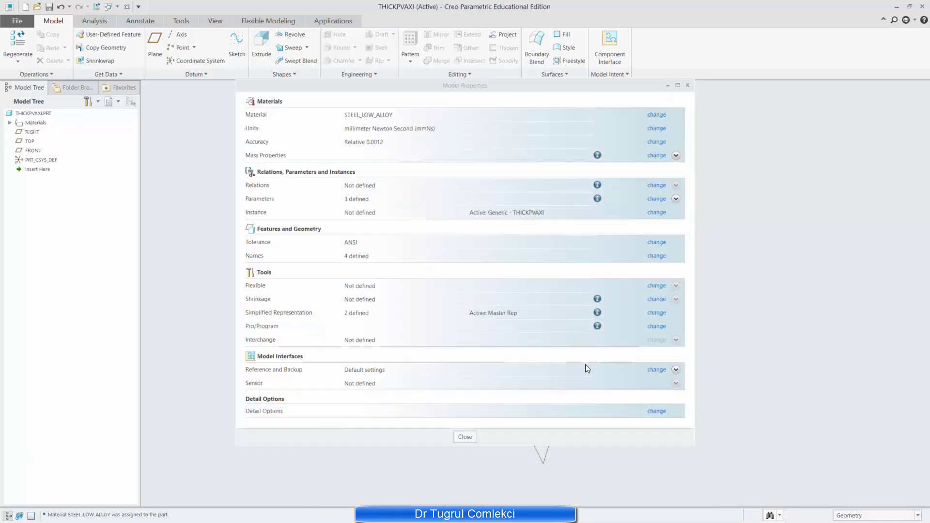
pyautogui.press('Escape')
pyautogui.click(571, 322)
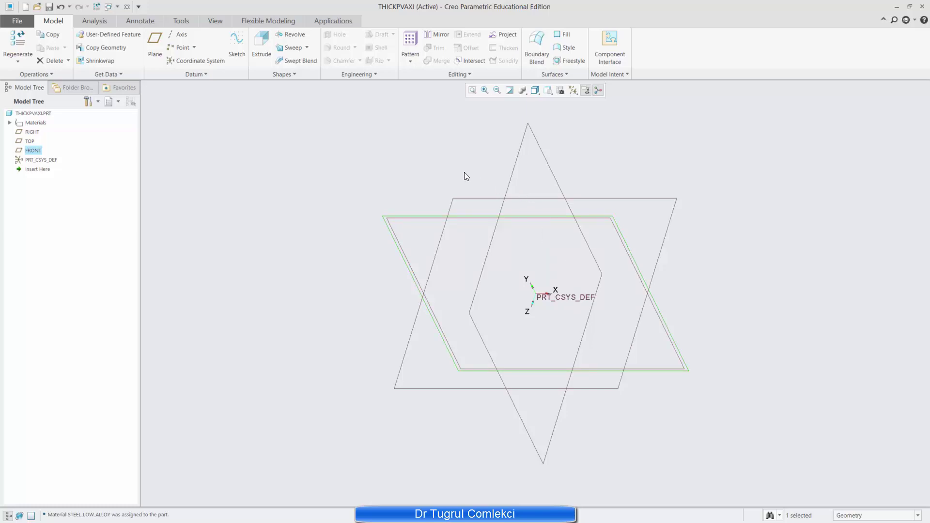
# Start a revolve on FRONT and sketch a rectangle beside the axis.
pyautogui.click(290, 35)
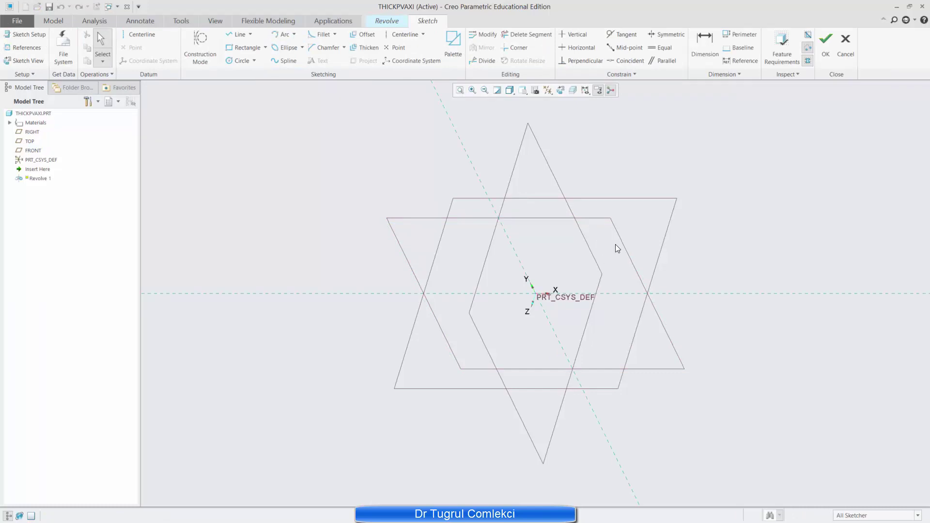
pyautogui.click(237, 51)
pyautogui.click(553, 249)
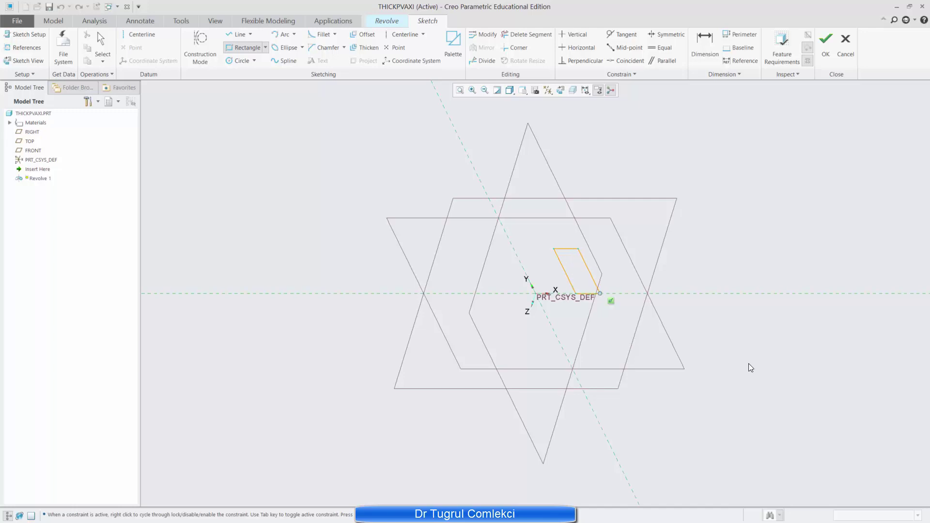
pyautogui.click(600, 293)
pyautogui.middleClick(604, 286)
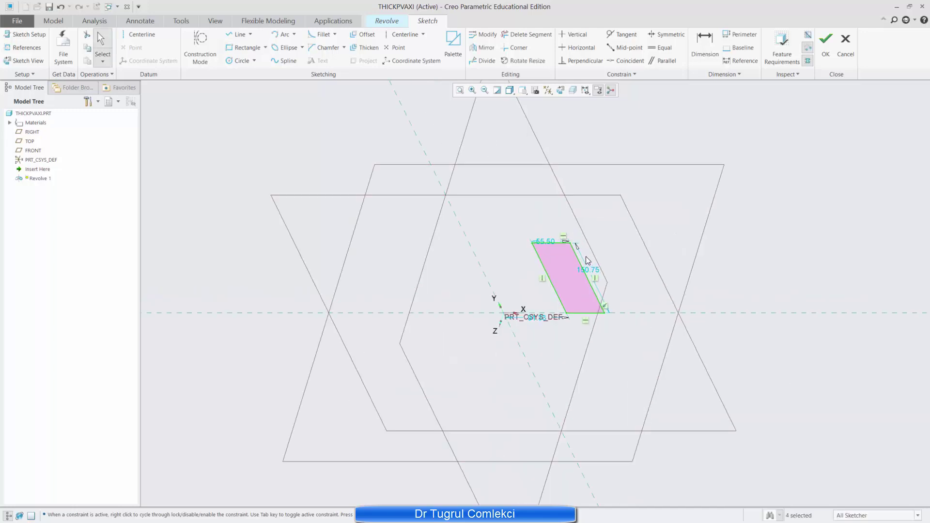
# Set the rectangle's axis offset to 100 and its height to 500, then finish the sketch.
pyautogui.scroll(-5, 586, 256)
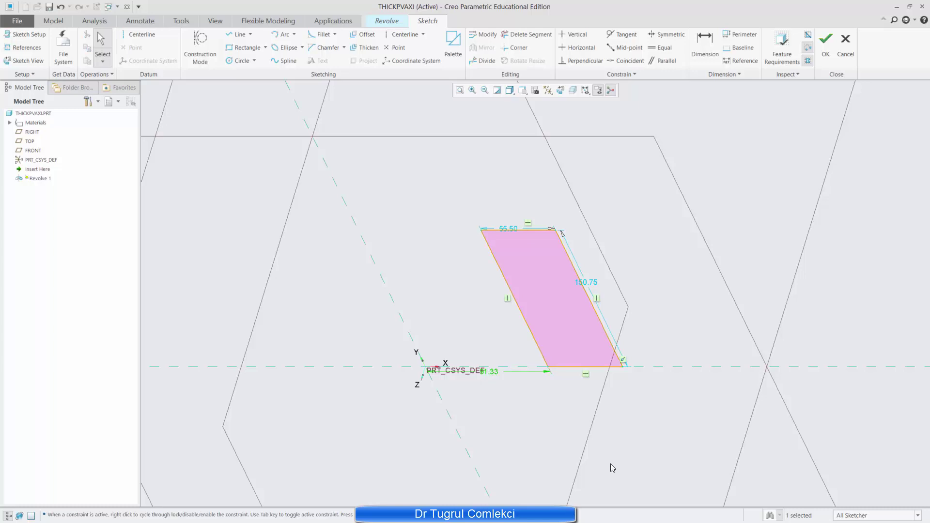
pyautogui.doubleClick(490, 372)
pyautogui.write('100')
pyautogui.press('Return')
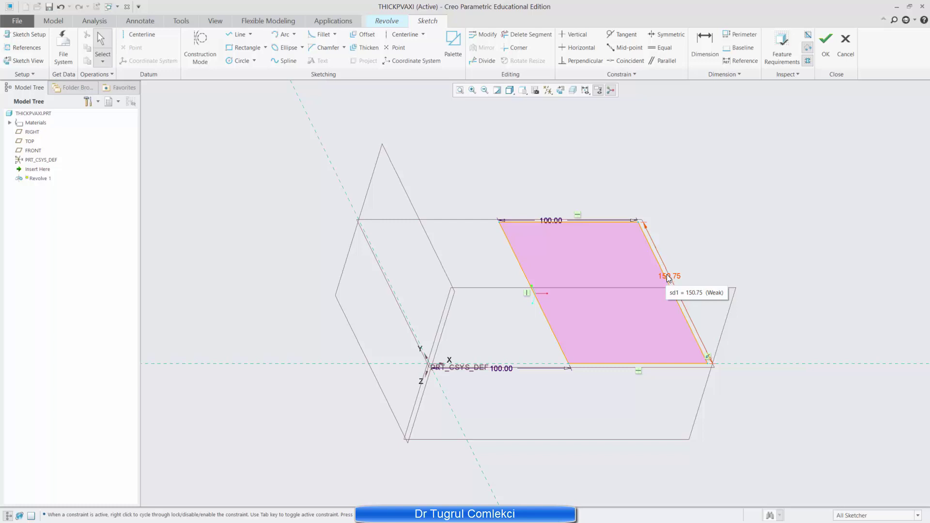
pyautogui.doubleClick(667, 275)
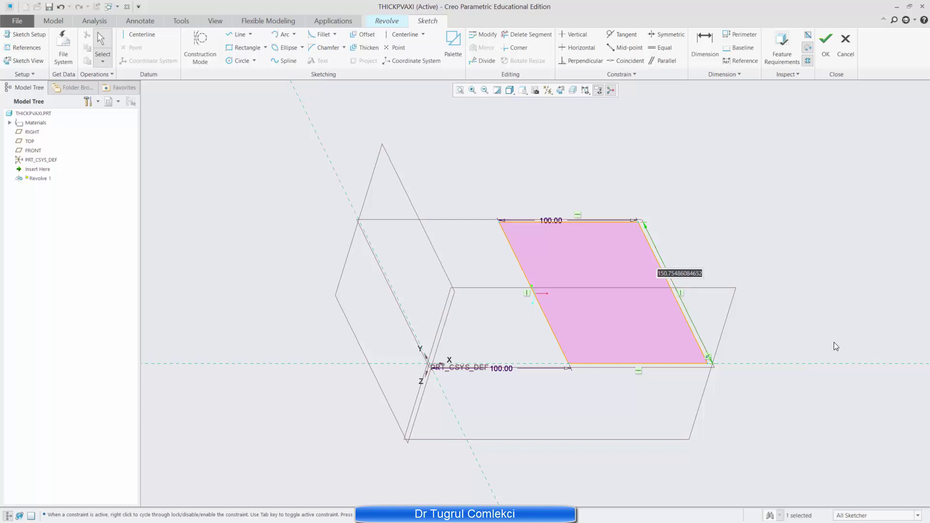
pyautogui.write('500')
pyautogui.press('Return')
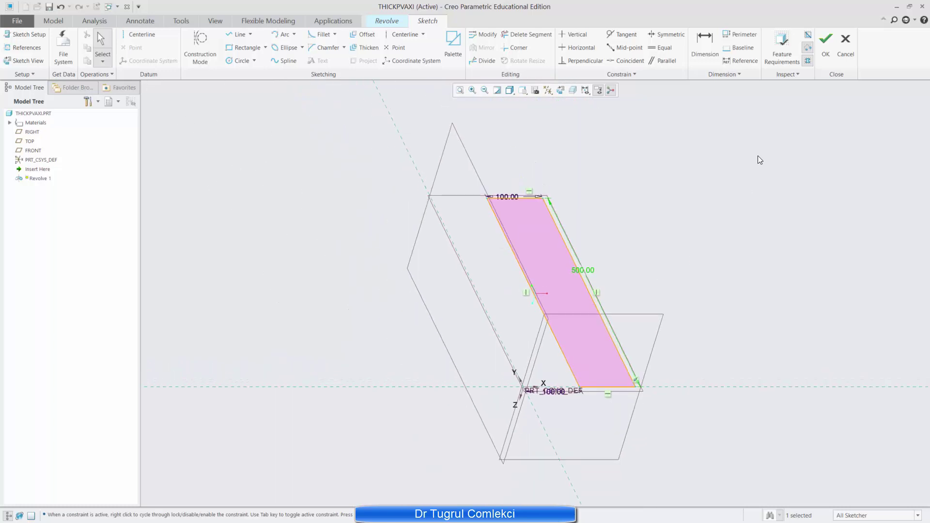
pyautogui.click(829, 52)
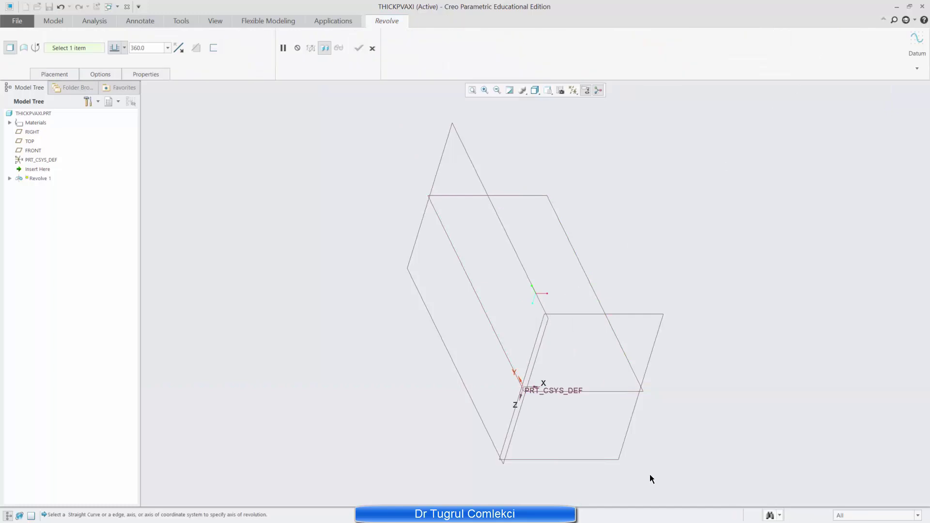
# Revolve the rectangle 90° about the coordinate system's Y axis and complete the feature.
pyautogui.click(520, 382)
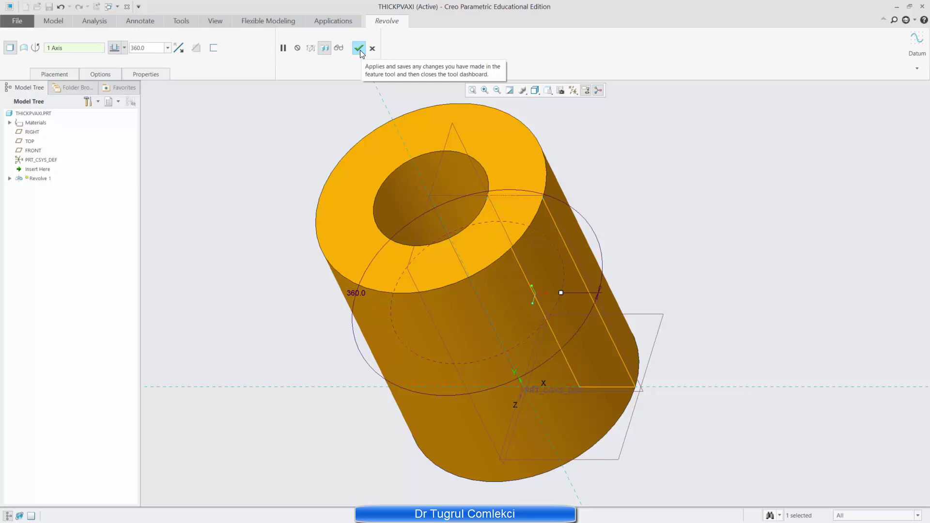
pyautogui.click(150, 48)
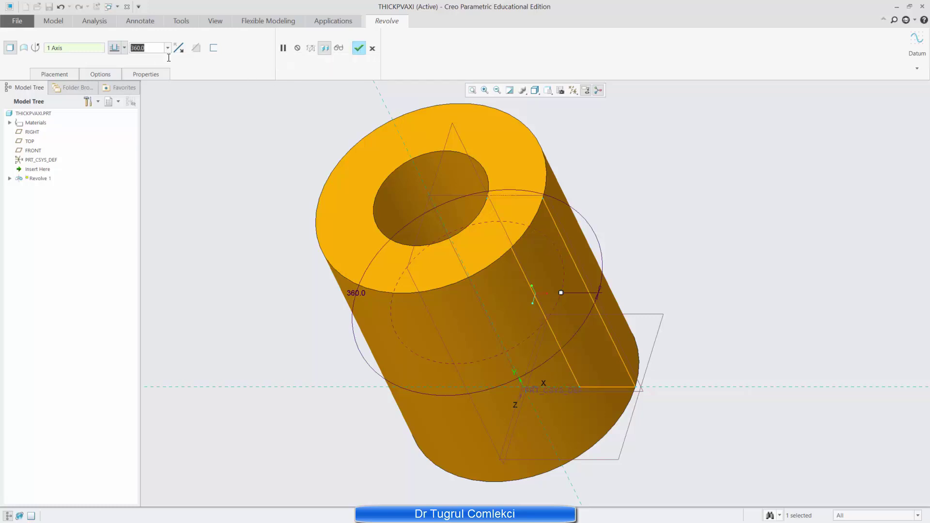
pyautogui.write('90')
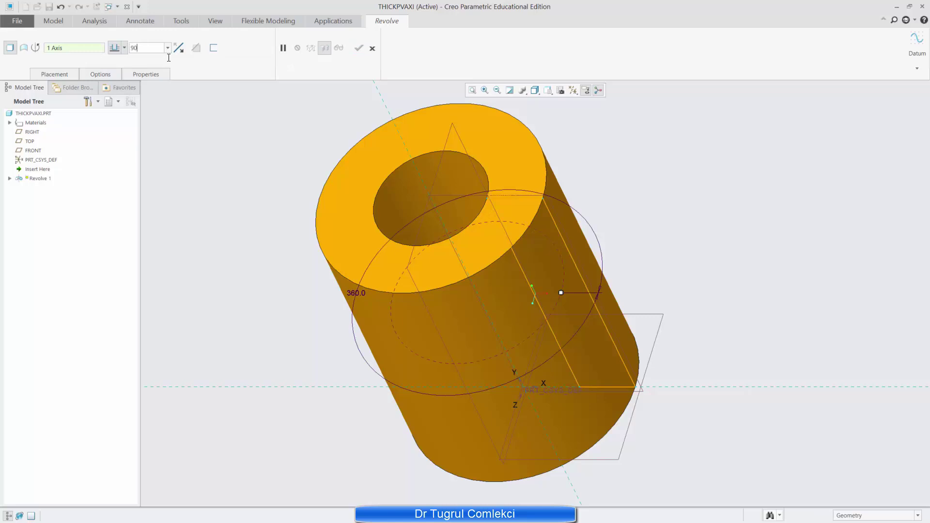
pyautogui.press('Return')
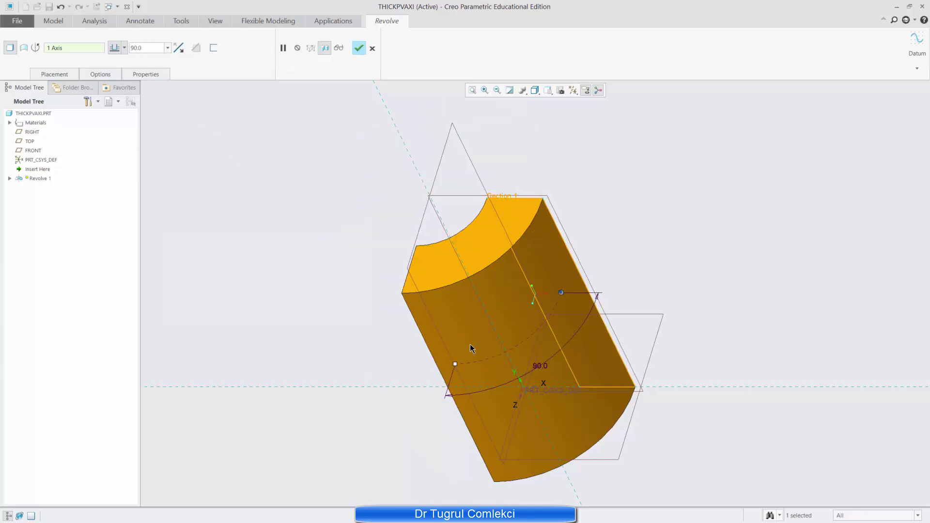
pyautogui.moveTo(590, 436)
pyautogui.mouseDown(button='middle')
pyautogui.moveTo(471, 422)
pyautogui.moveTo(470, 239)
pyautogui.moveTo(504, 177)
pyautogui.mouseUp(button='middle')
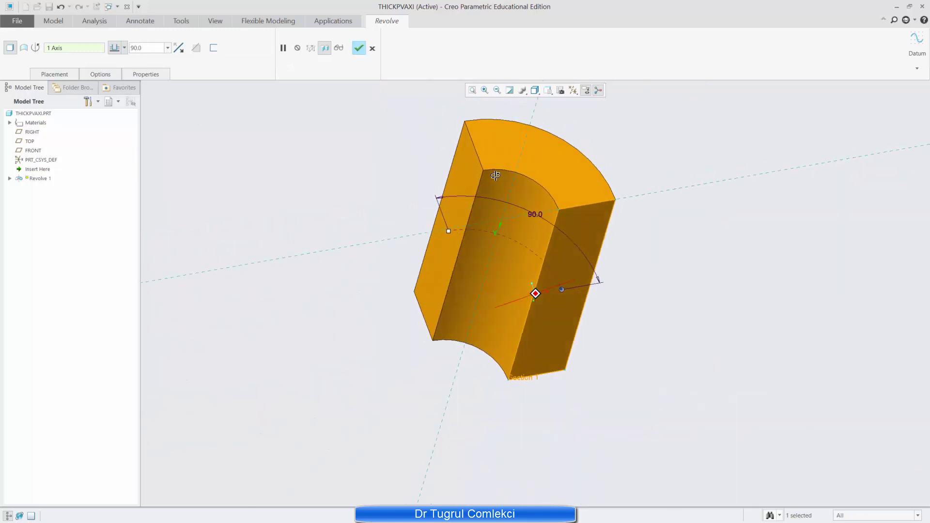
pyautogui.middleClick(592, 211)
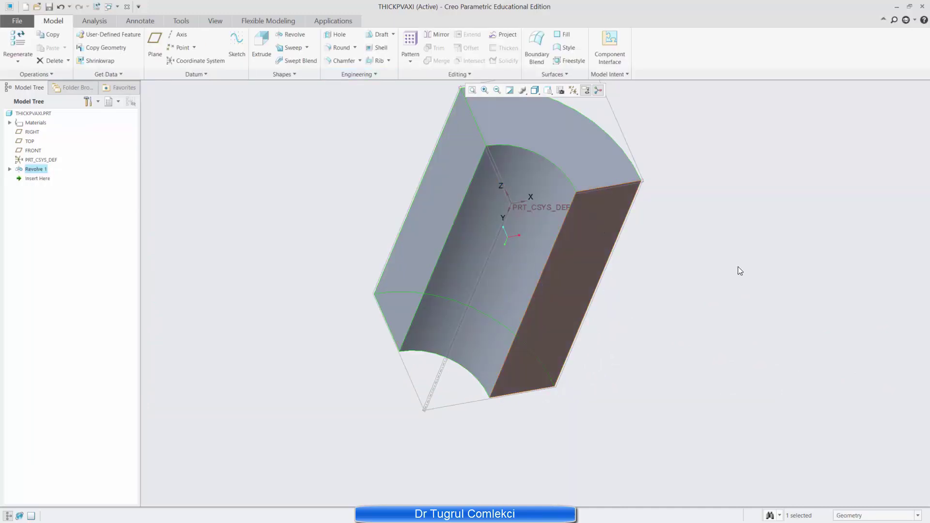
# Inspect the quarter-tube, switch to Creo Simulate, and save THICKPVAXI.
pyautogui.moveTo(590, 214)
pyautogui.mouseDown(button='middle')
pyautogui.moveTo(548, 326)
pyautogui.moveTo(469, 318)
pyautogui.moveTo(582, 414)
pyautogui.mouseUp(button='middle')
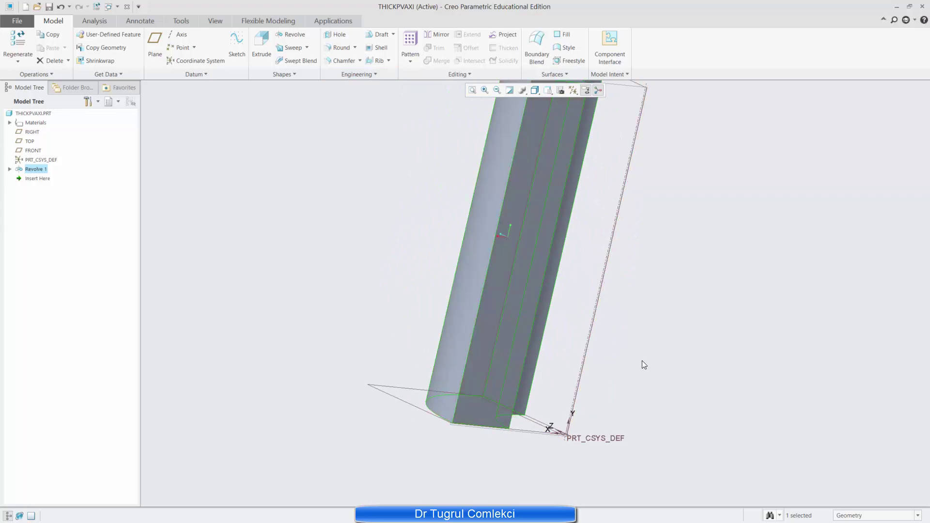
pyautogui.click(513, 287)
pyautogui.scroll(3, 550, 169)
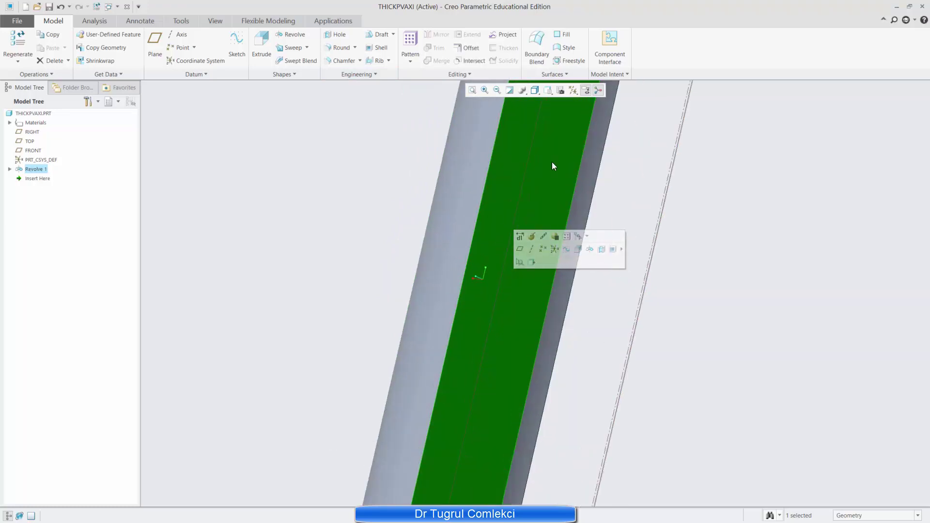
pyautogui.scroll(-3, 551, 162)
pyautogui.moveTo(568, 153); pyautogui.dragTo(678, 271, button='middle')
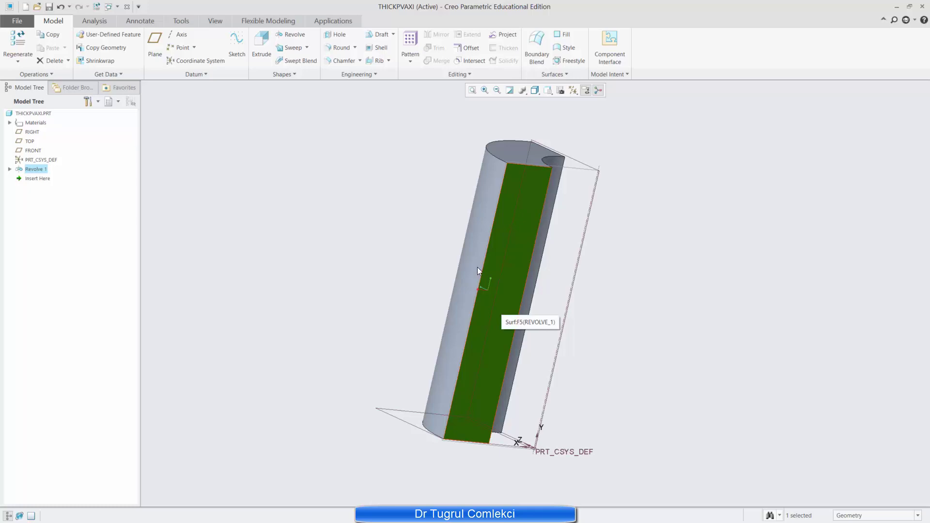
pyautogui.click(333, 21)
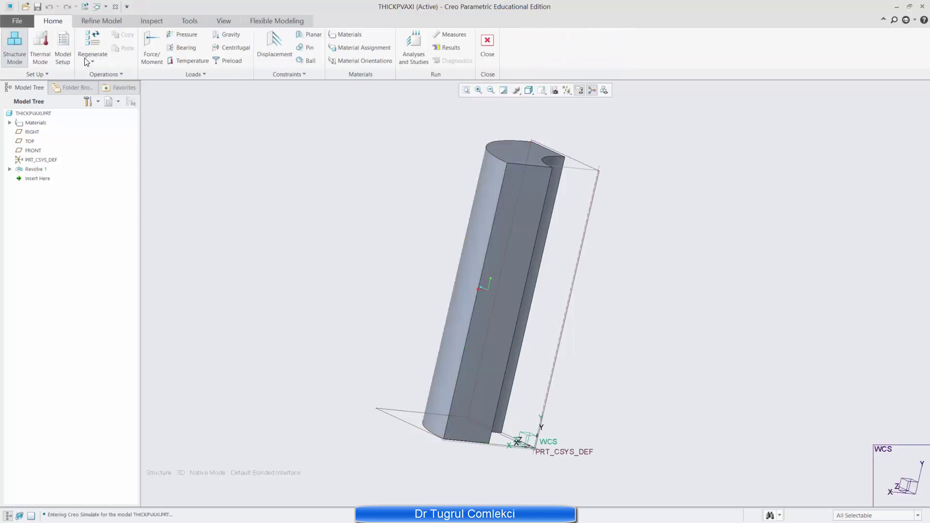
pyautogui.click(38, 7)
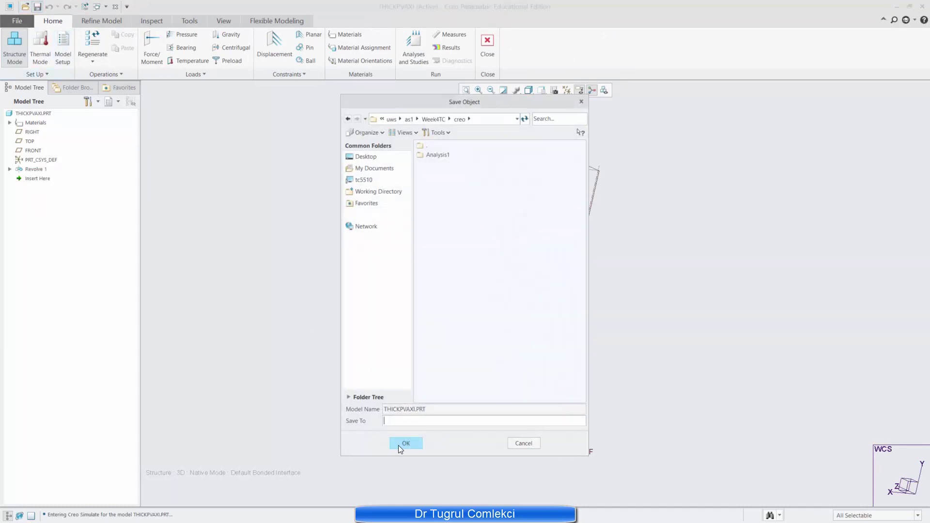
pyautogui.click(406, 443)
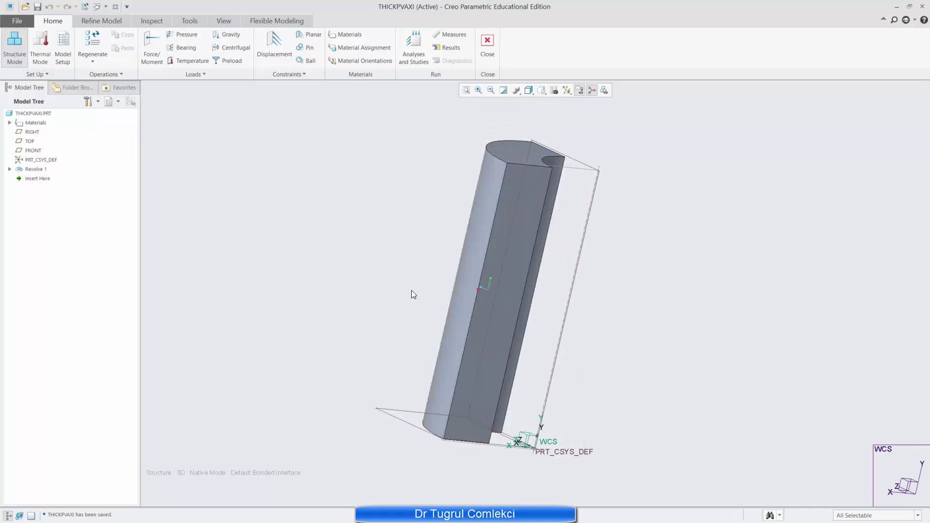
# Set the model type to 2D Axisymmetric using PRT_CSYS_DEF and the flat side face.
pyautogui.click(64, 48)
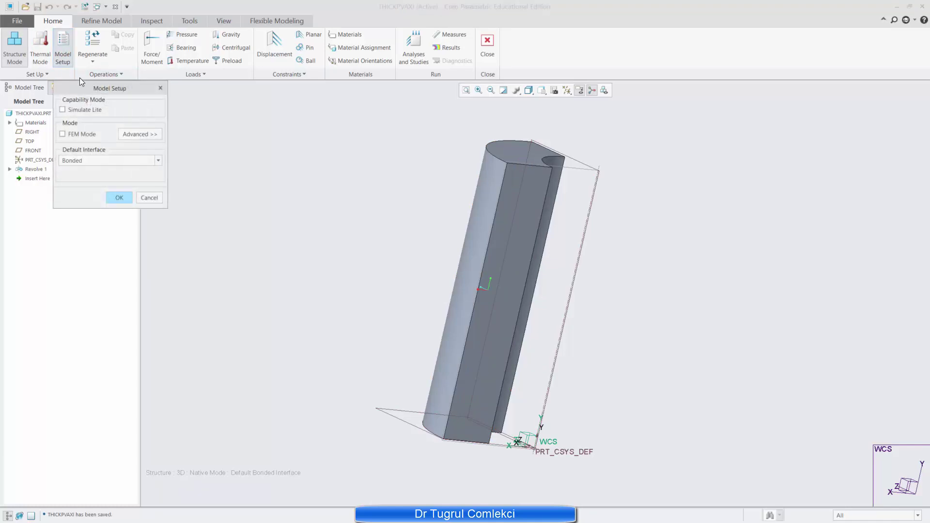
pyautogui.click(125, 136)
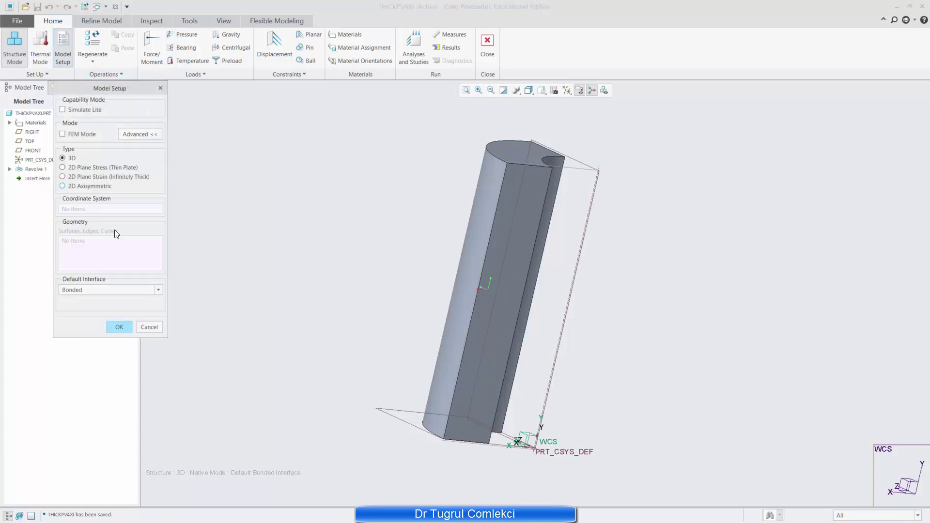
pyautogui.click(91, 185)
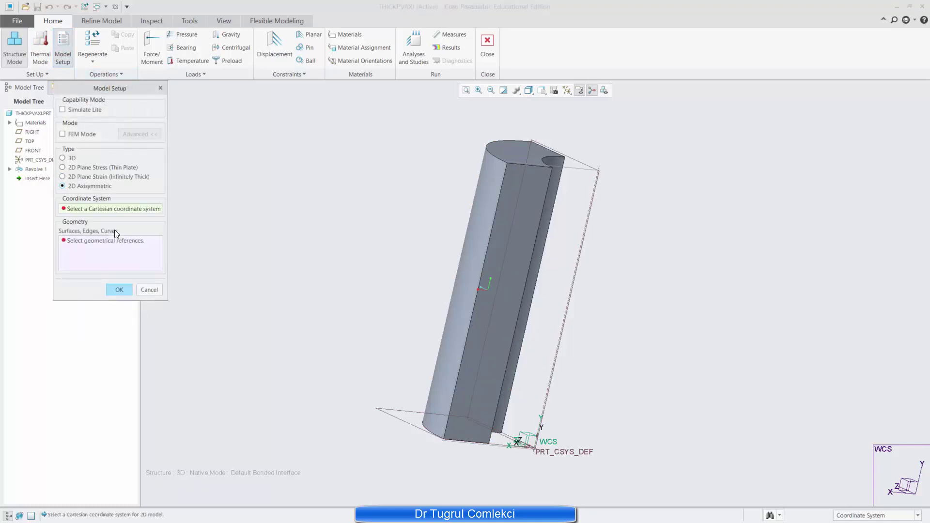
pyautogui.click(571, 452)
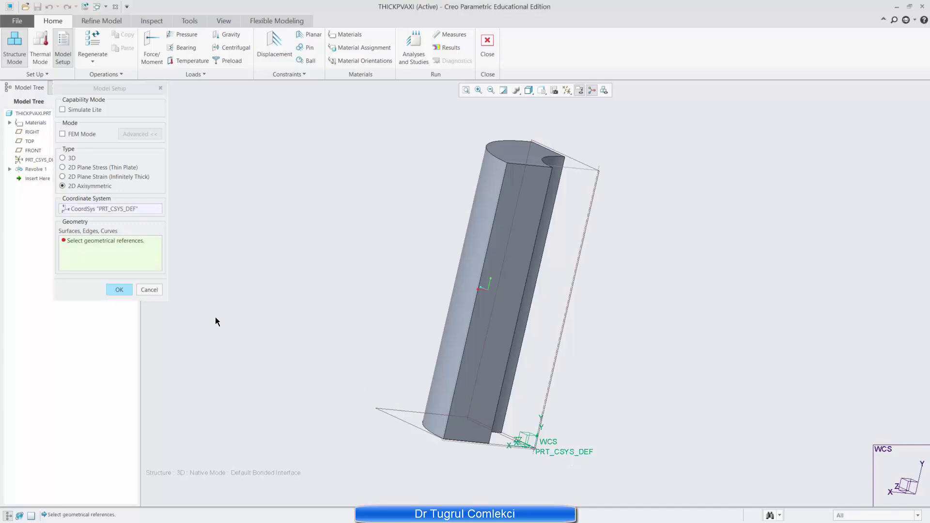
pyautogui.click(506, 307)
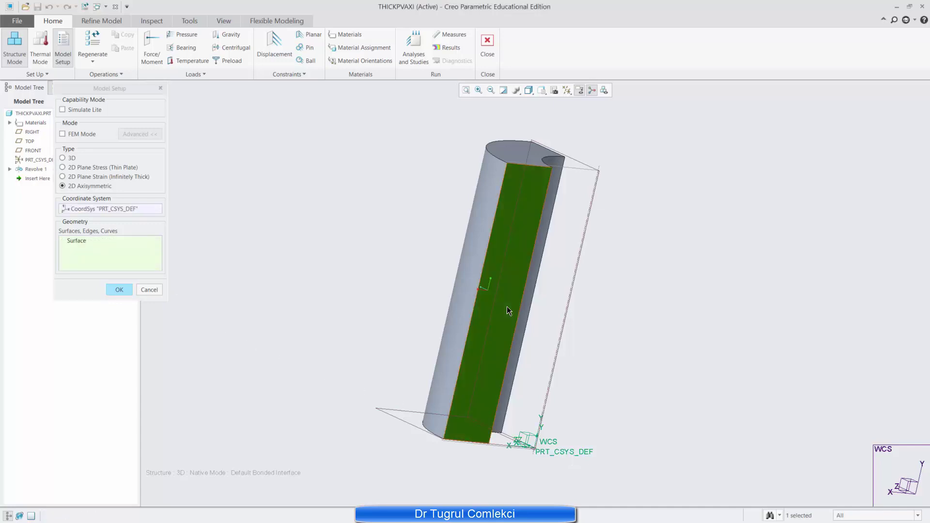
pyautogui.click(112, 289)
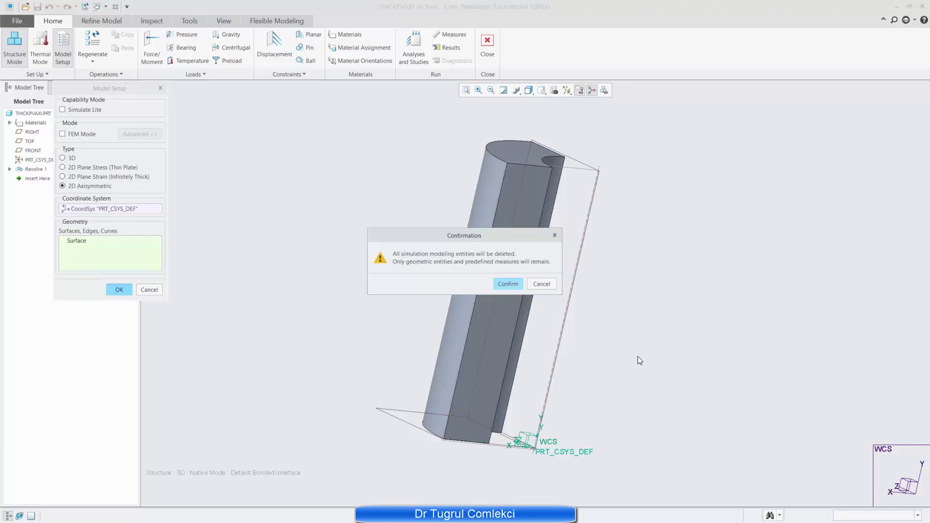
# Confirm entity deletion and constrain the top and bottom edges in Y with X translation free.
pyautogui.click(507, 284)
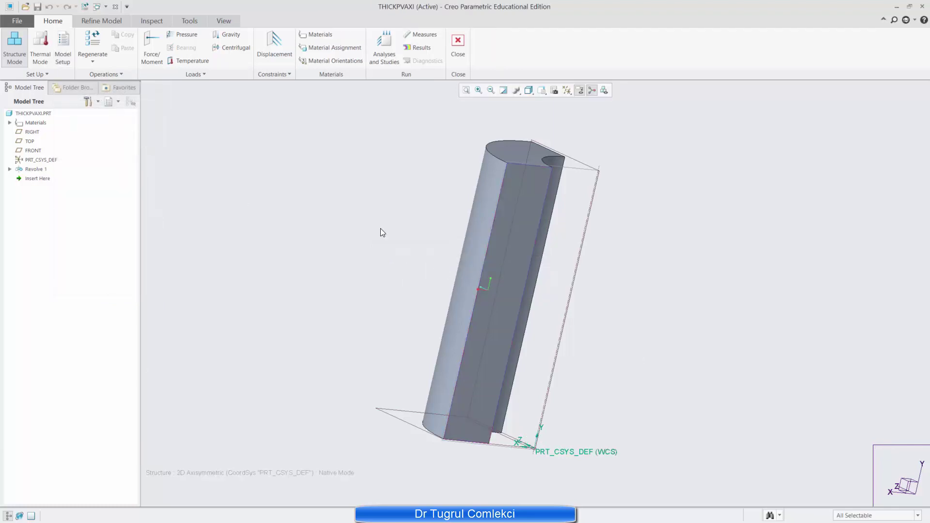
pyautogui.click(274, 46)
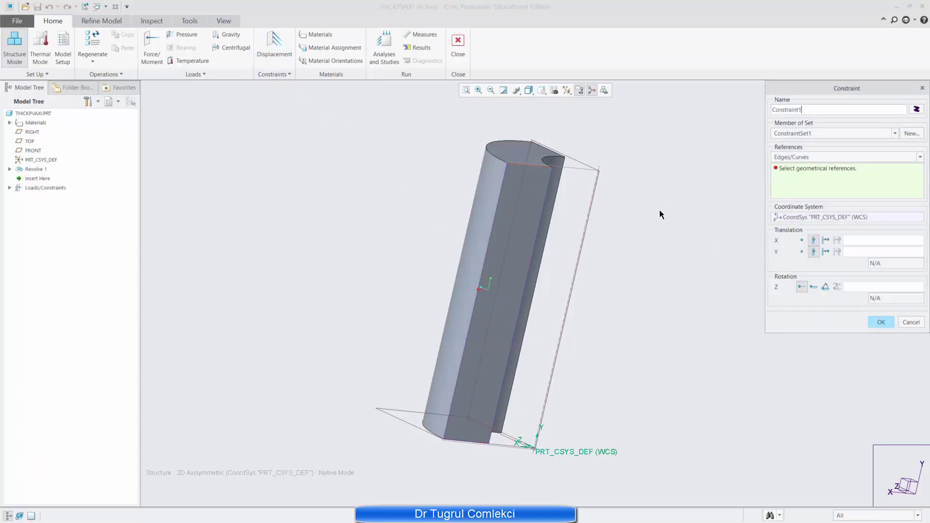
pyautogui.click(529, 166)
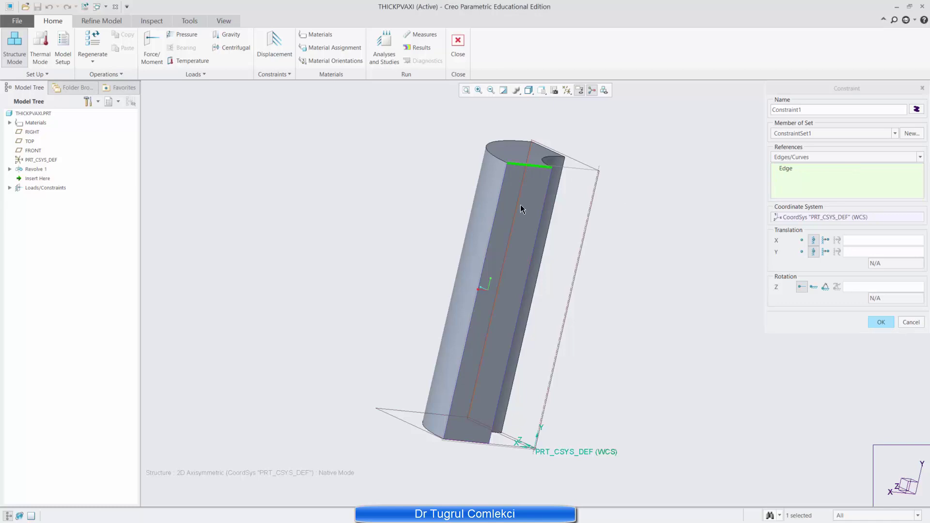
pyautogui.keyDown('ctrl'); pyautogui.click(472, 441); pyautogui.keyUp('ctrl')
pyautogui.click(802, 241)
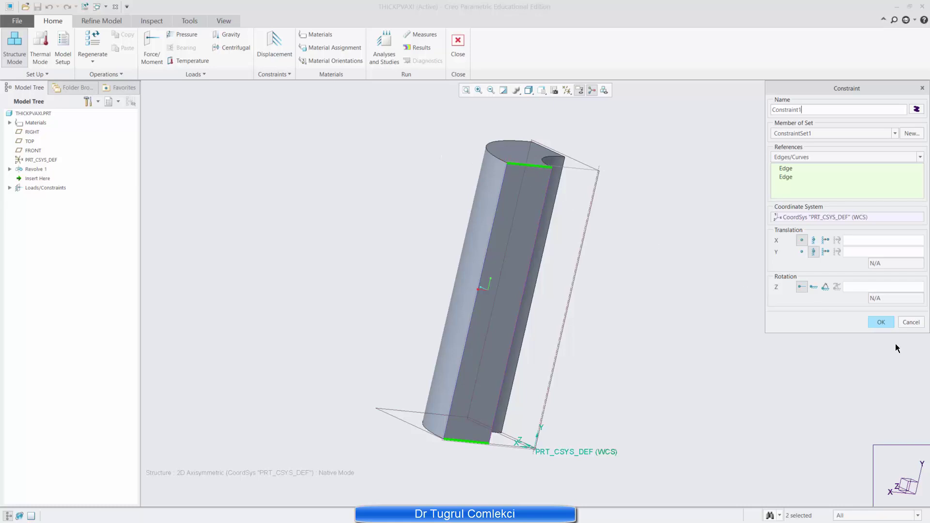
pyautogui.click(890, 326)
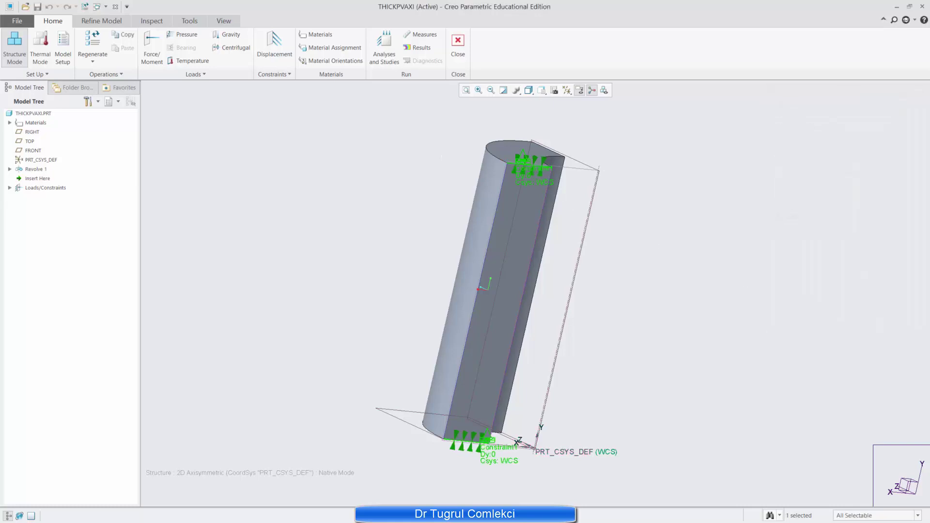
# Apply a 100 MPa pressure load, Load1, to the section's inner side edge.
pyautogui.click(525, 317)
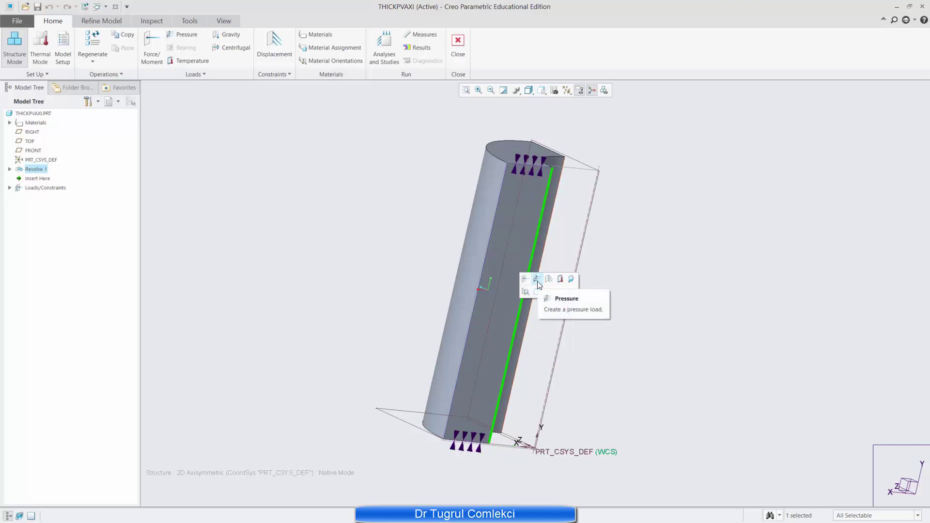
pyautogui.click(538, 280)
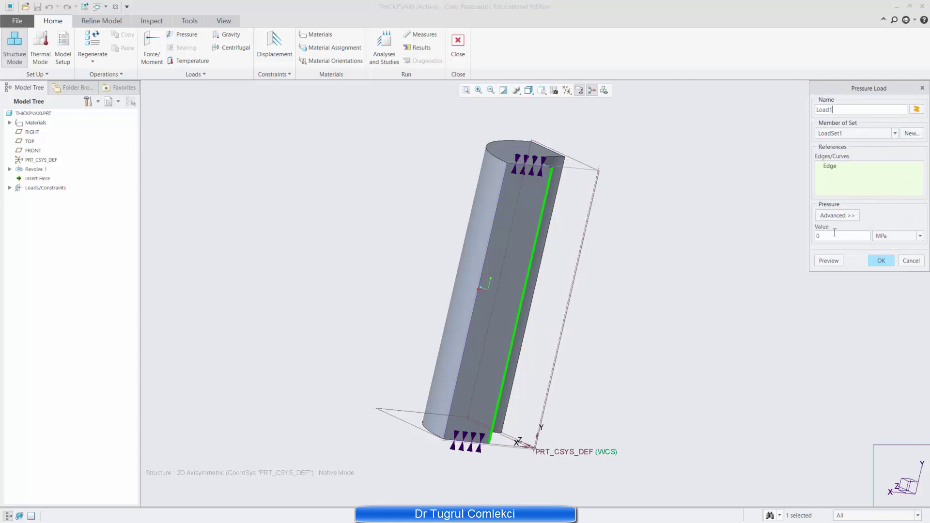
pyautogui.moveTo(833, 236); pyautogui.dragTo(805, 234)
pyautogui.click(824, 262)
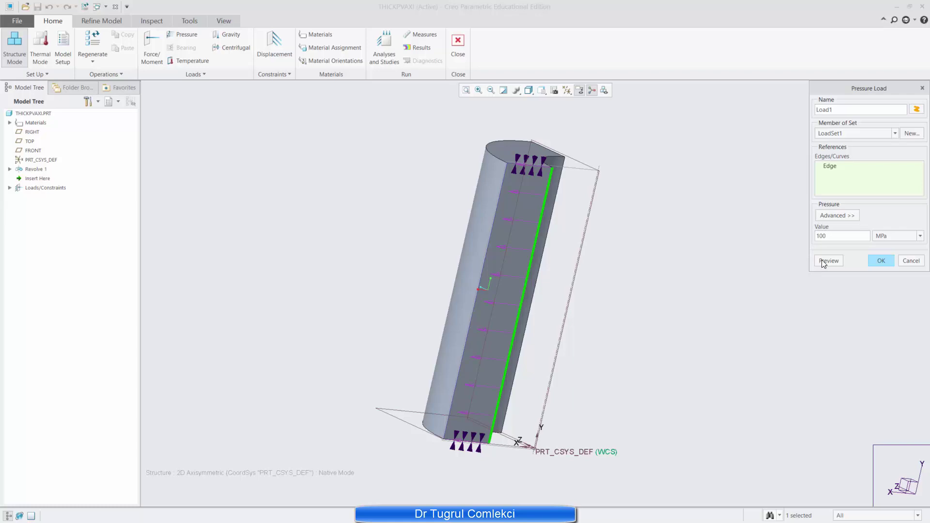
pyautogui.click(879, 261)
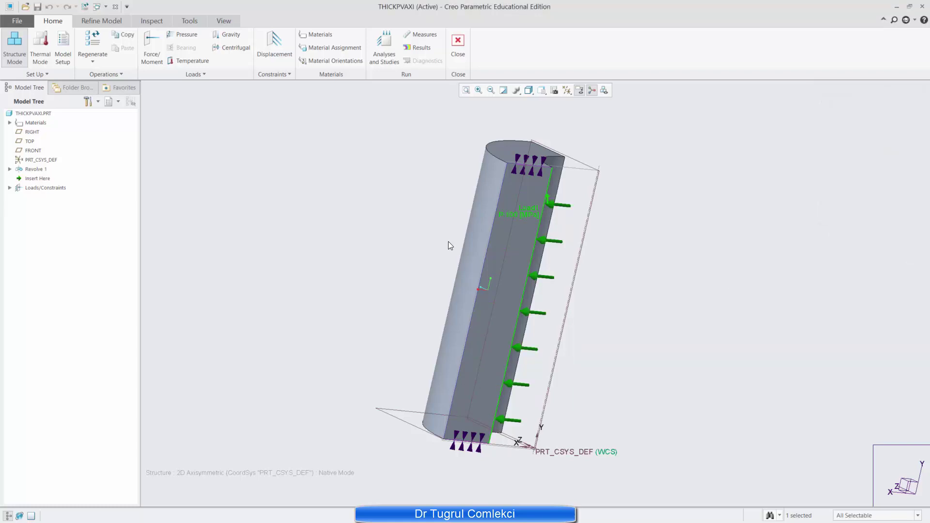
pyautogui.moveTo(448, 241); pyautogui.dragTo(422, 202, button='middle')
# Define static Analysis1 with multi-pass adaptive convergence at 5% and maximum polynomial order 9.
pyautogui.click(387, 59)
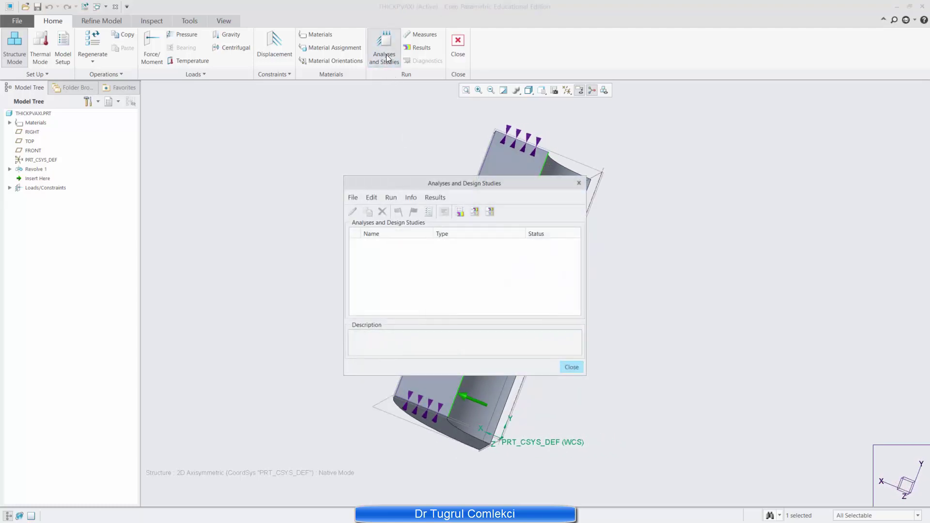
pyautogui.click(353, 196)
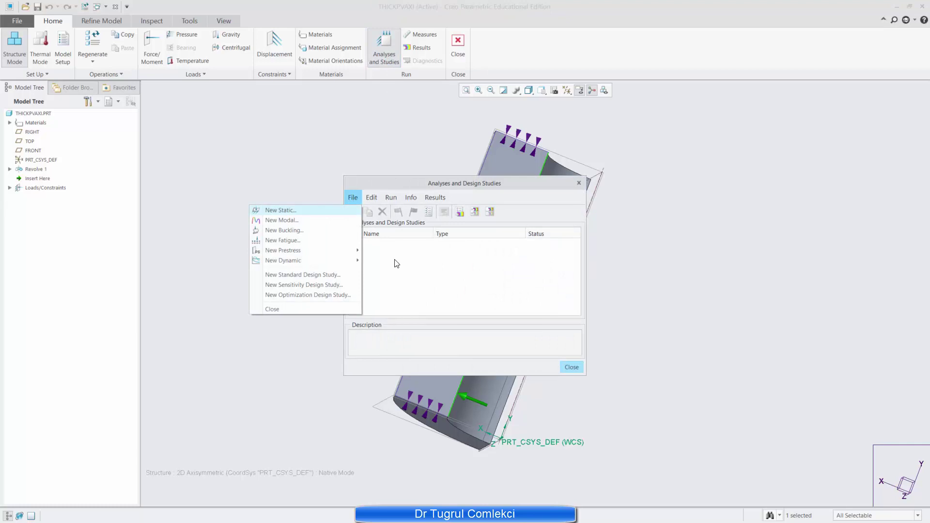
pyautogui.click(316, 210)
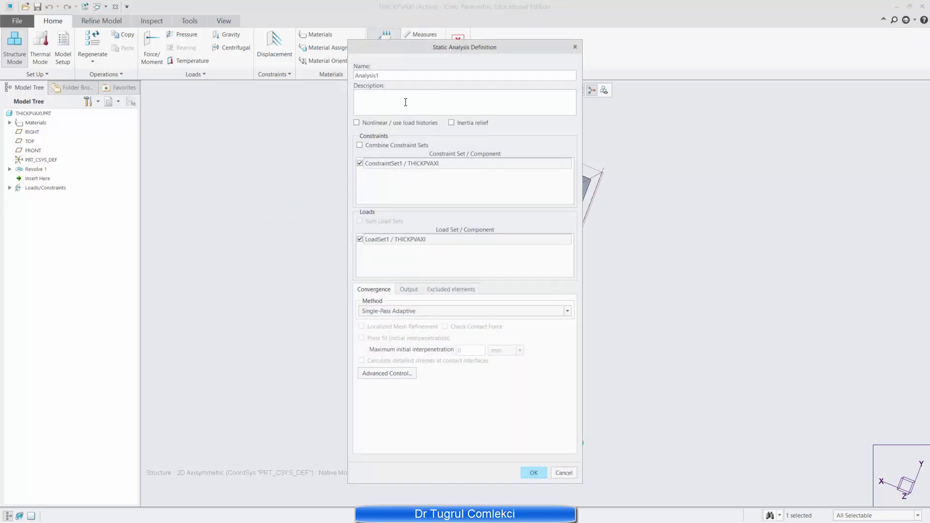
pyautogui.click(382, 312)
pyautogui.click(388, 327)
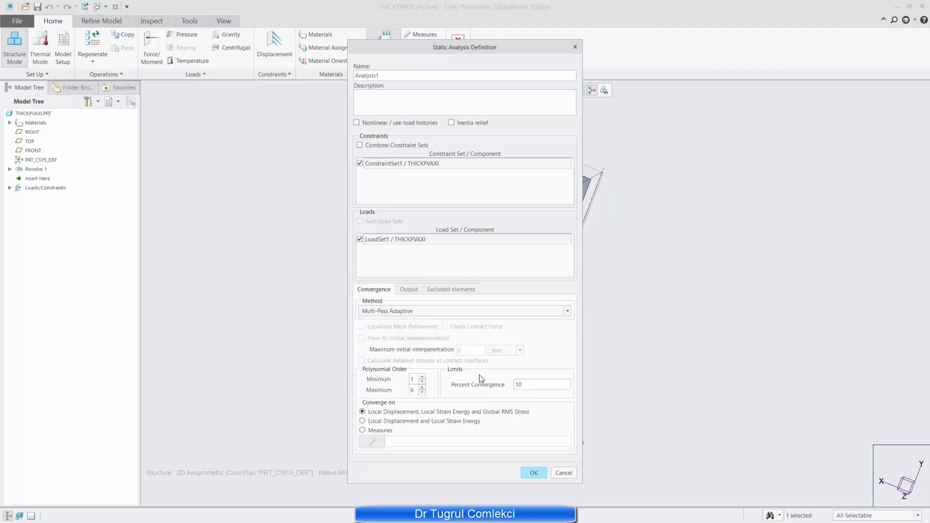
pyautogui.doubleClick(518, 384)
pyautogui.write('5')
pyautogui.doubleClick(413, 390)
pyautogui.write('9')
pyautogui.click(534, 473)
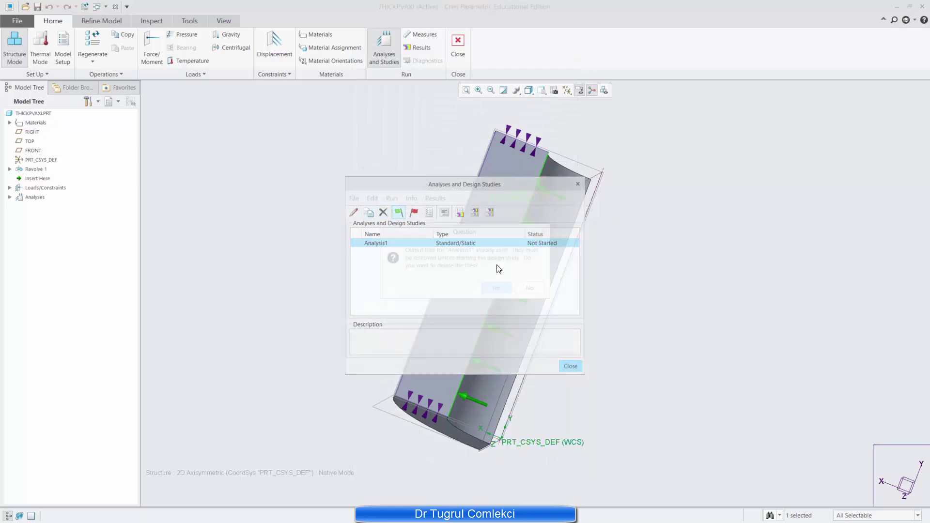
# Run Analysis1, accepting output deletion and interactive diagnostics, then close the run status.
pyautogui.click(398, 212)
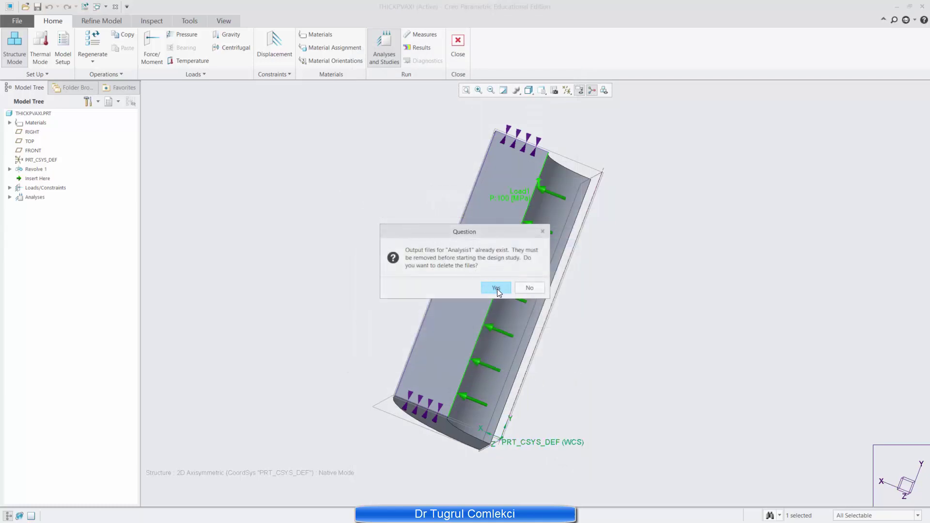
pyautogui.click(496, 288)
pyautogui.click(488, 289)
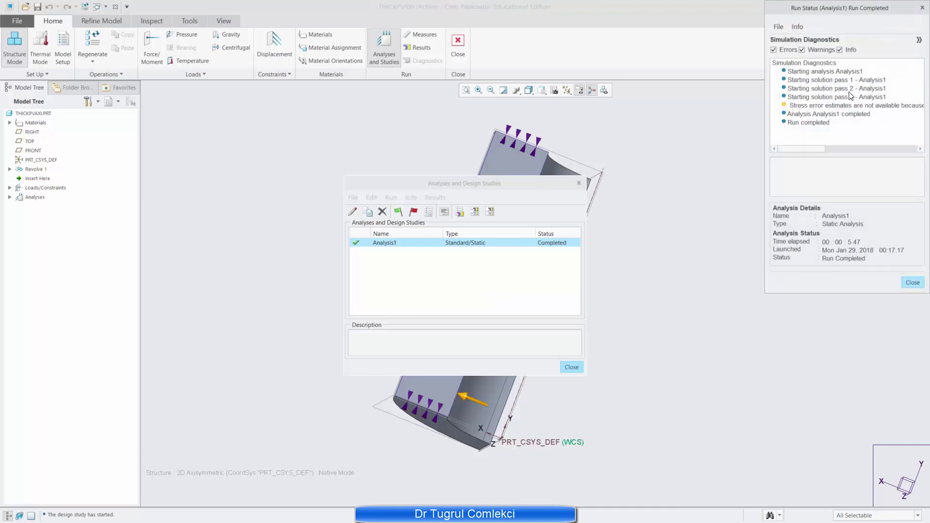
pyautogui.moveTo(869, 14); pyautogui.dragTo(105, 14)
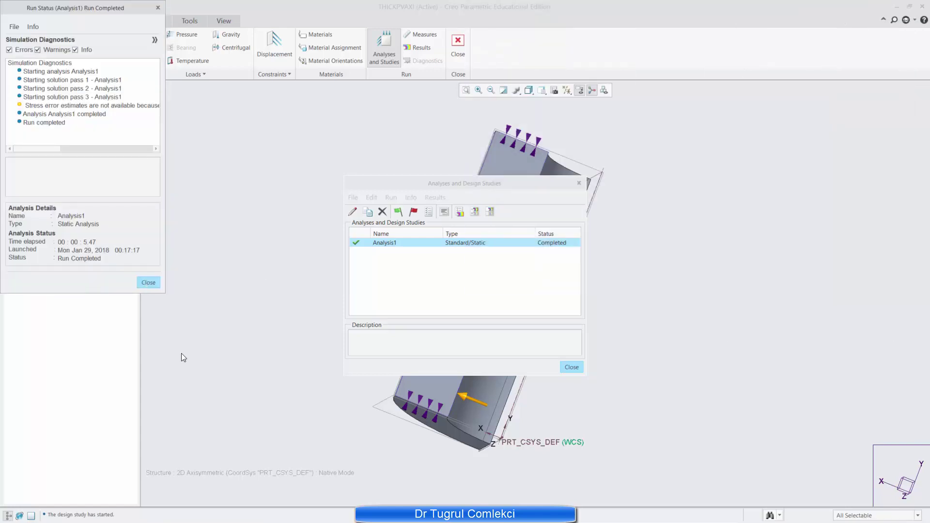
pyautogui.click(148, 282)
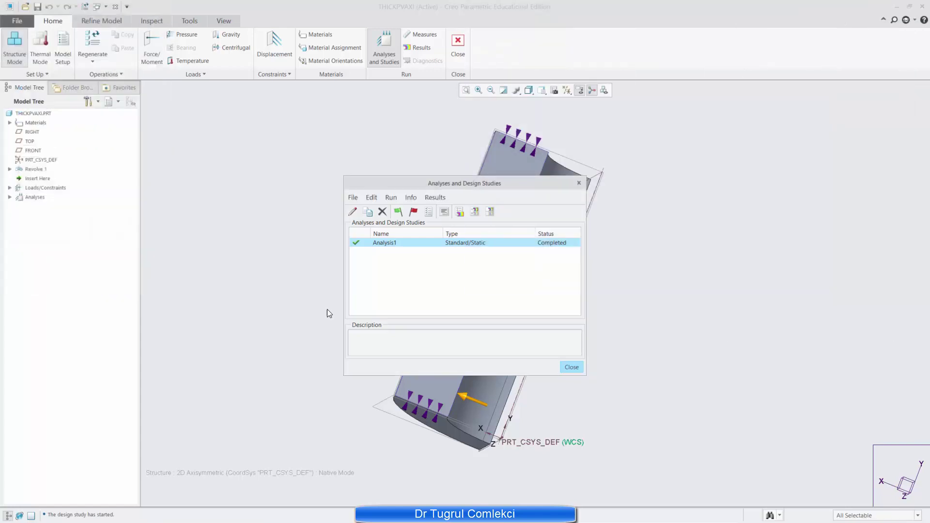
# Show Analysis1's von Mises fringe on the deformed shape with the undeformed outline overlaid.
pyautogui.click(460, 213)
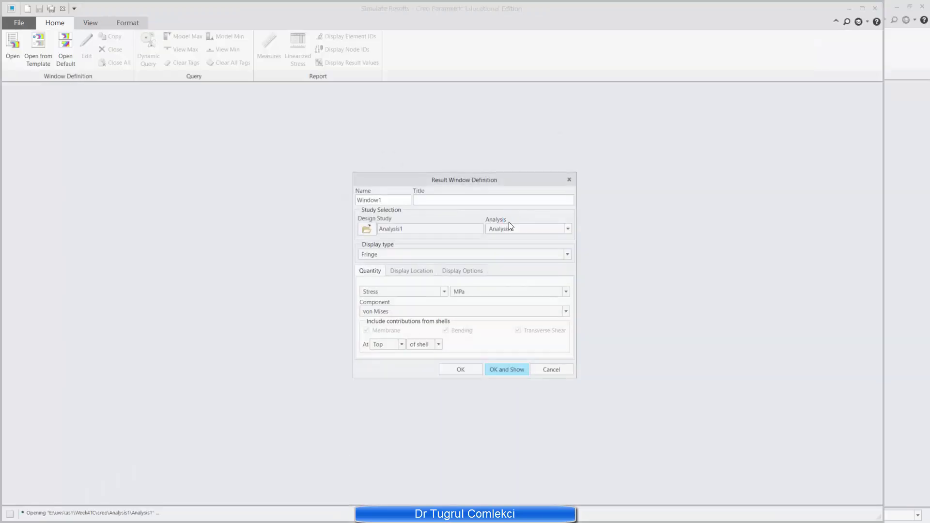
pyautogui.click(524, 368)
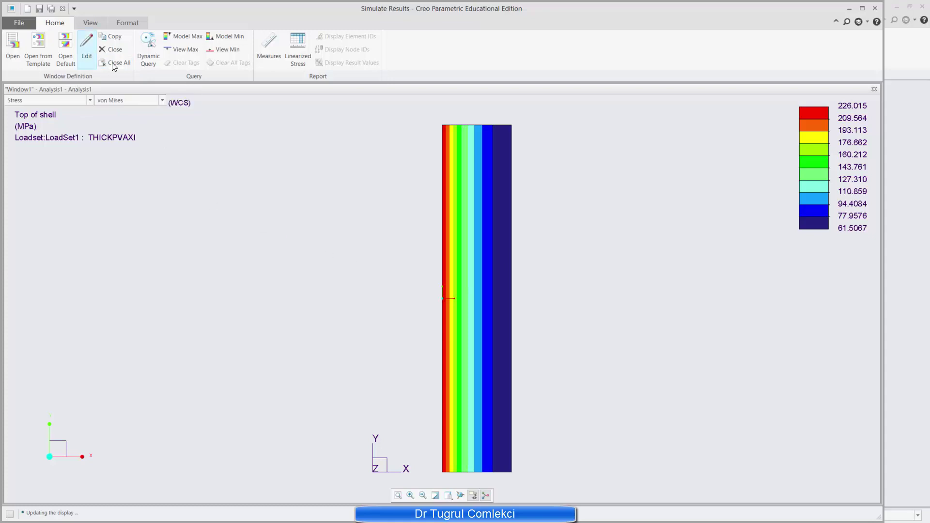
pyautogui.click(89, 48)
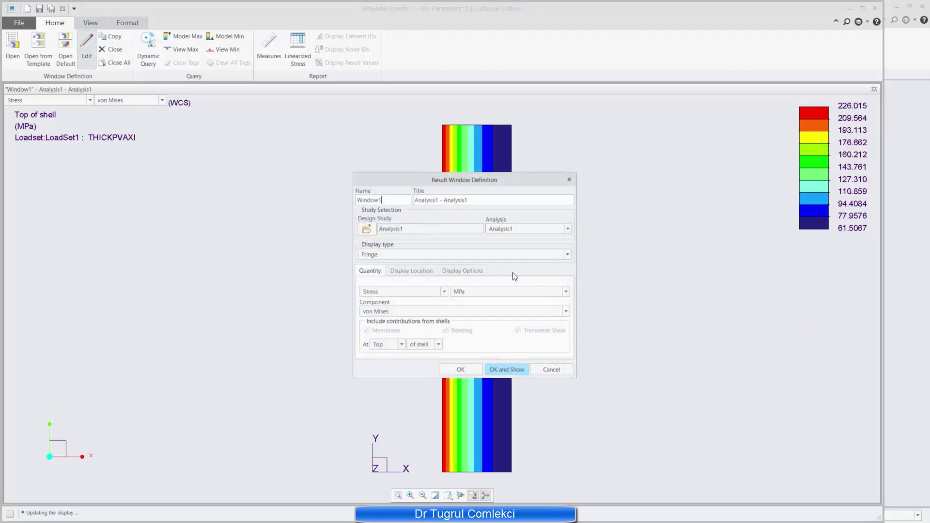
pyautogui.click(463, 272)
pyautogui.click(482, 283)
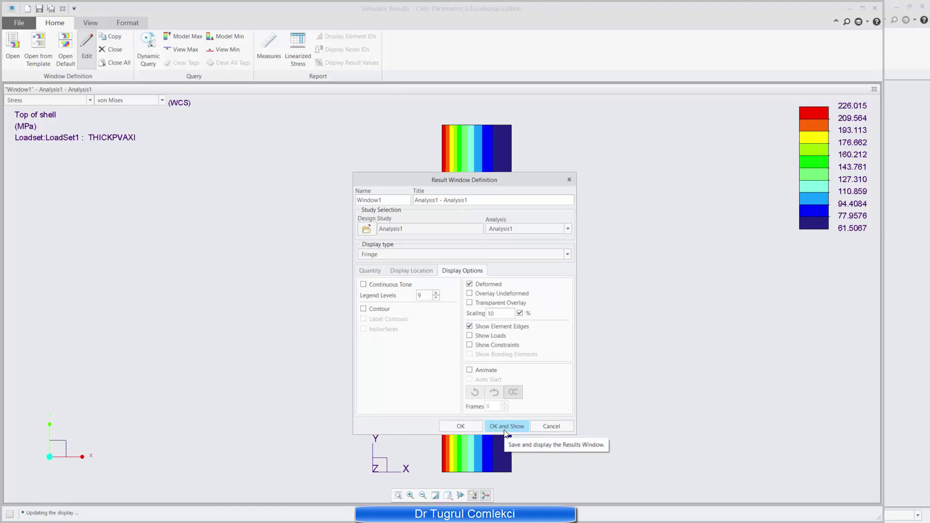
pyautogui.click(469, 293)
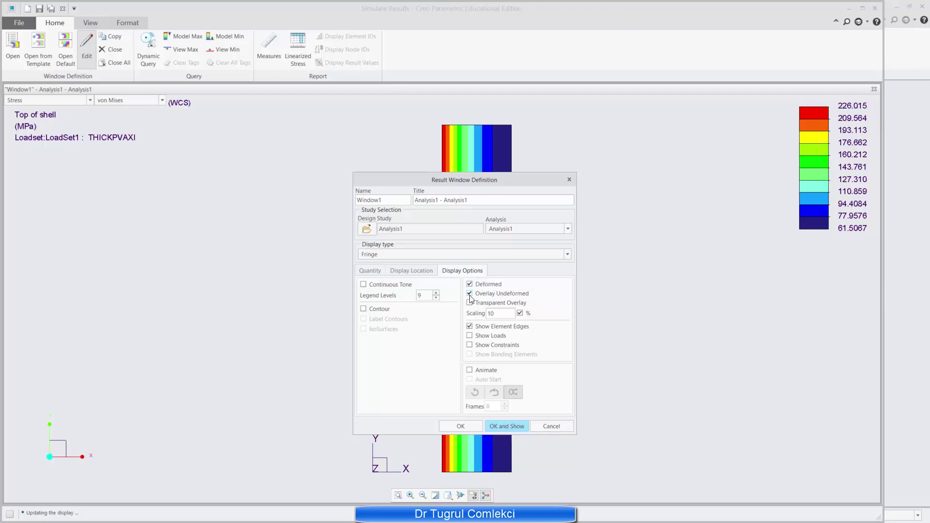
pyautogui.click(506, 426)
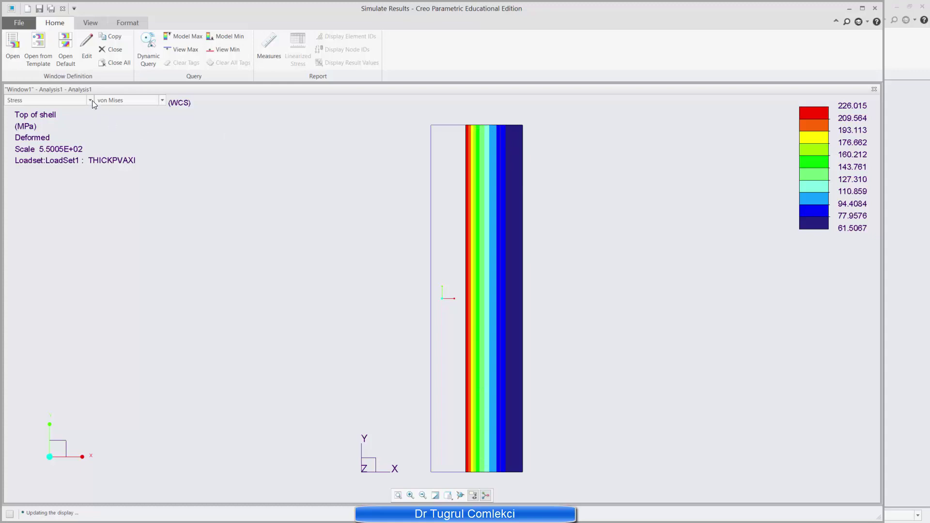
pyautogui.click(28, 176)
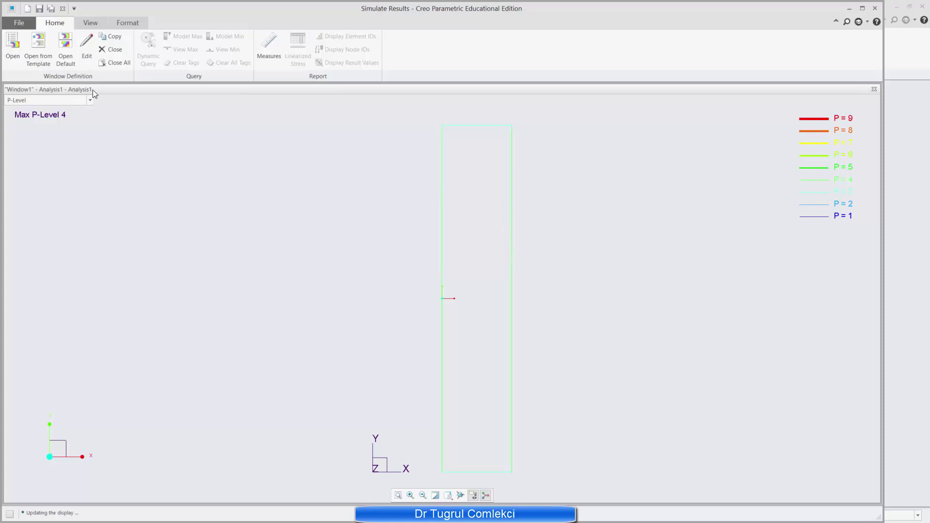
# Exit Simulate Results without saving the result windows.
pyautogui.click(63, 9)
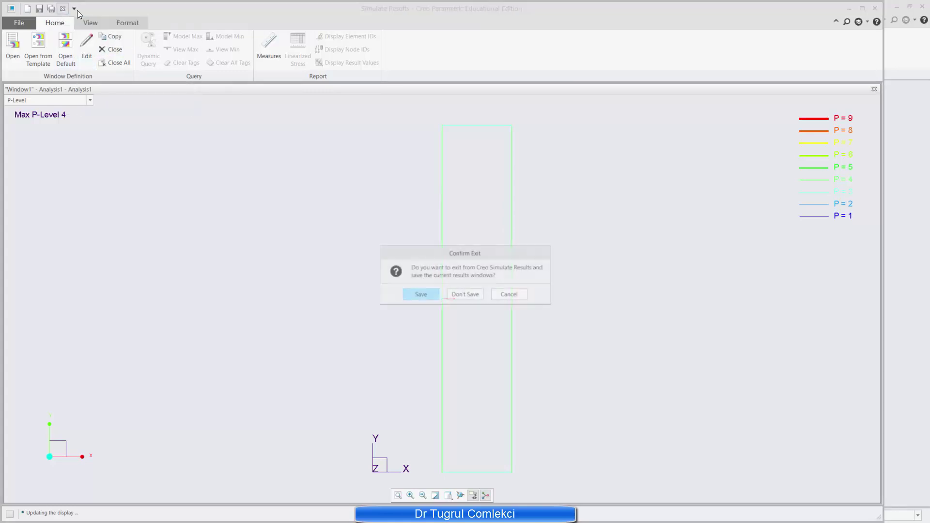
pyautogui.click(452, 295)
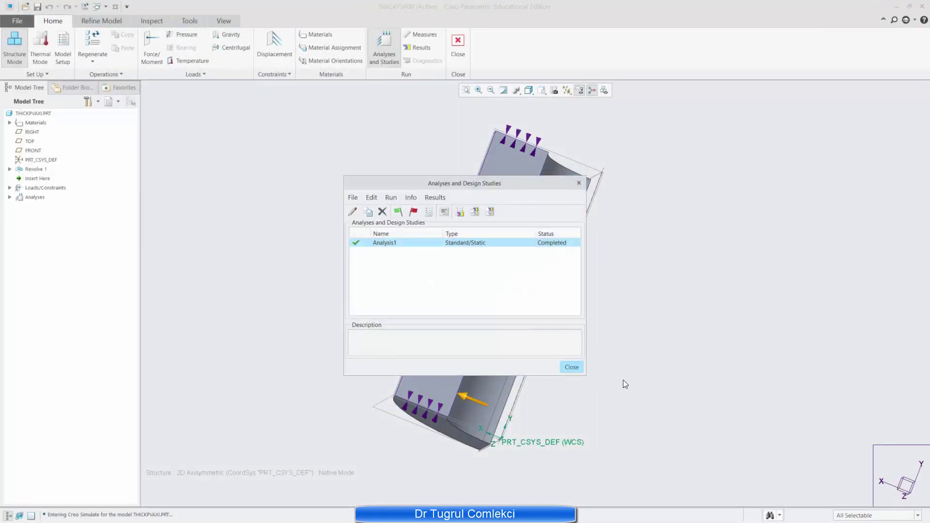
# Add a 20 mm maximum element size control, AutoGEMControl1, on the cylinder's flat section face.
pyautogui.press('Escape')
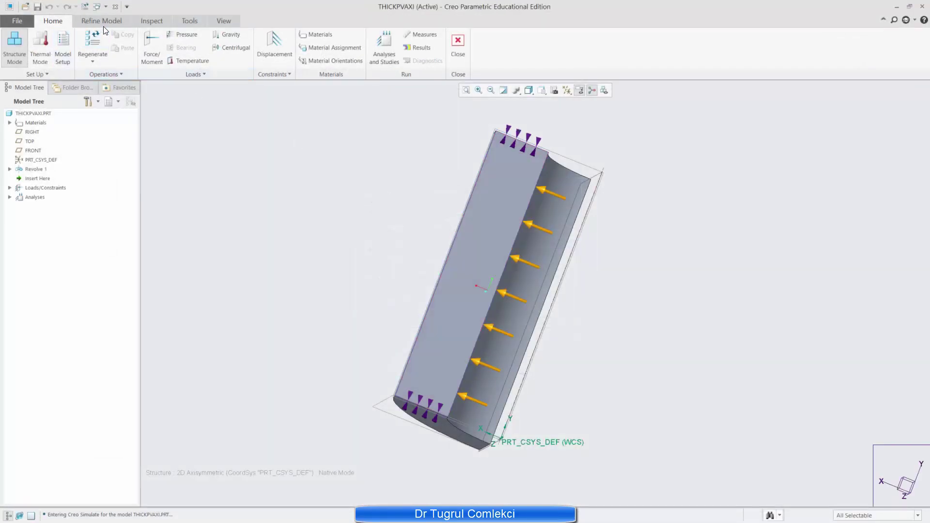
pyautogui.click(101, 20)
pyautogui.click(508, 36)
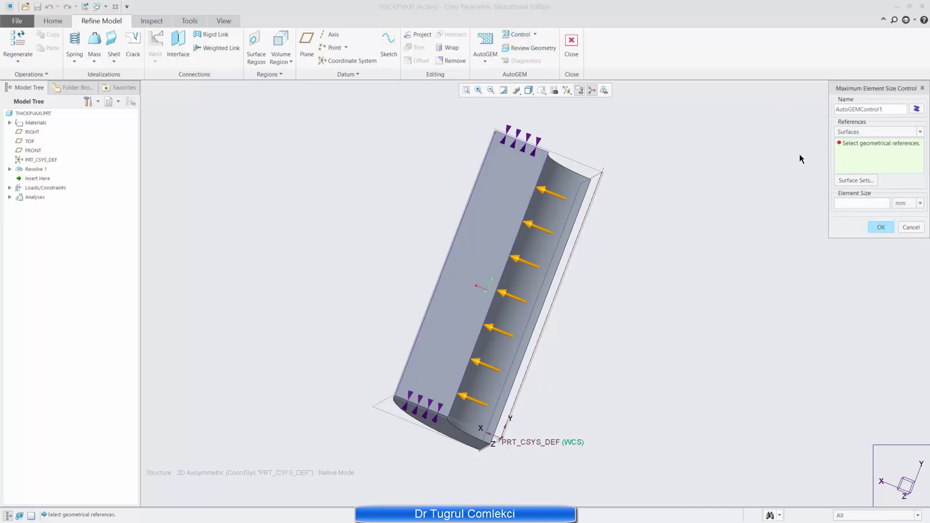
pyautogui.click(477, 259)
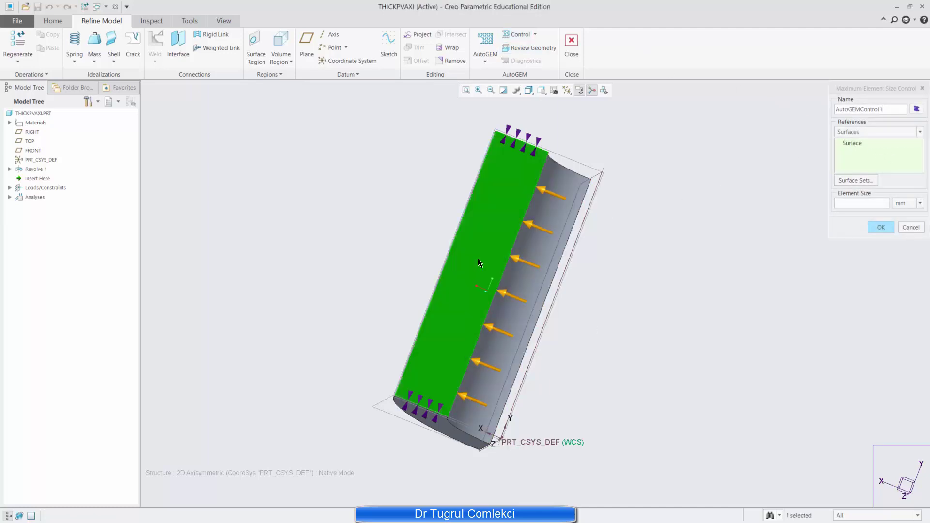
pyautogui.click(858, 202)
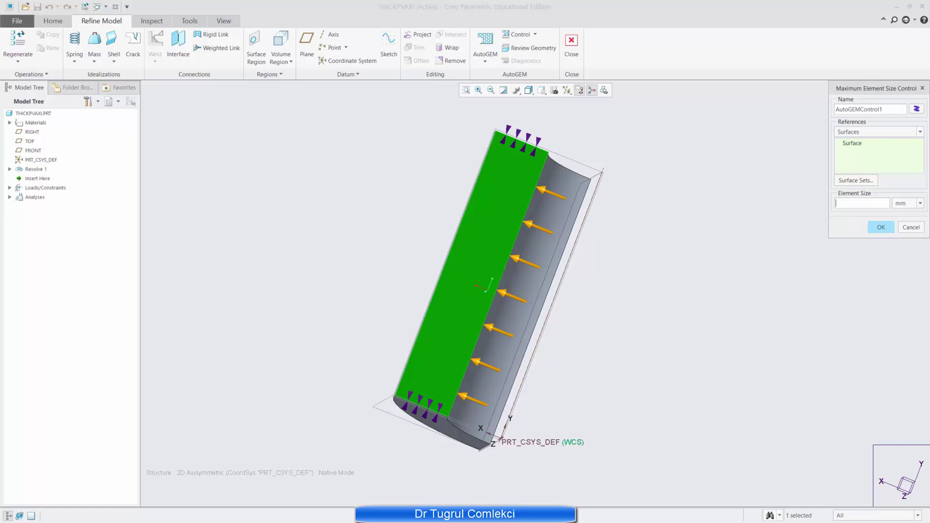
pyautogui.write('20')
pyautogui.click(879, 227)
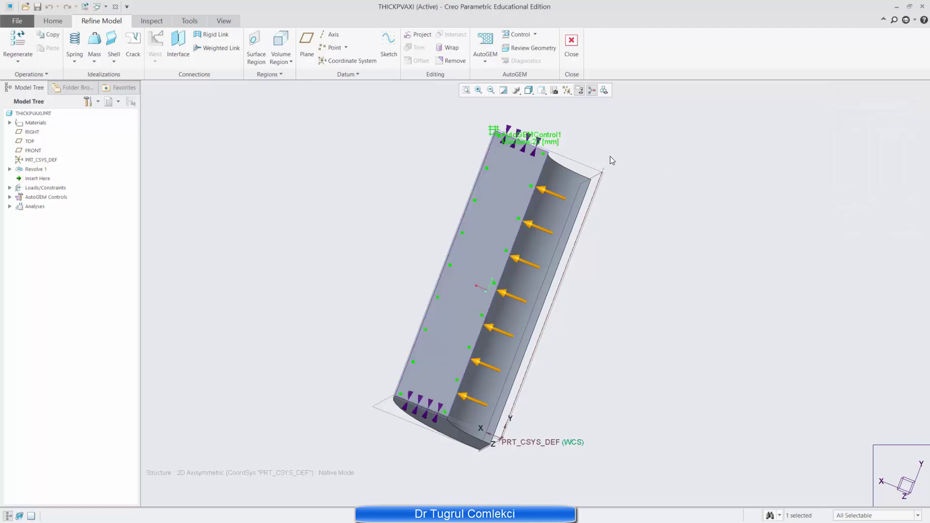
# Generate an AutoGEM mesh of 255 elements and 256 nodes on the section and save it.
pyautogui.click(484, 46)
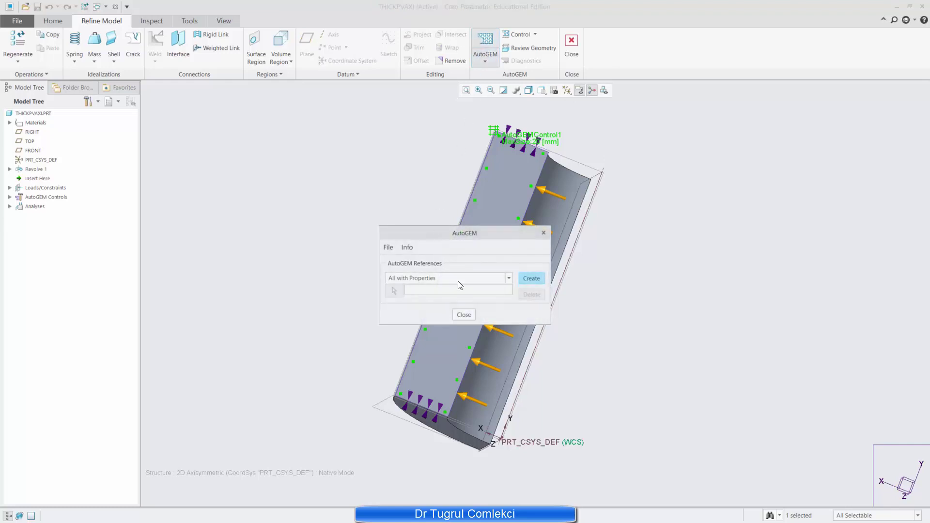
pyautogui.click(531, 278)
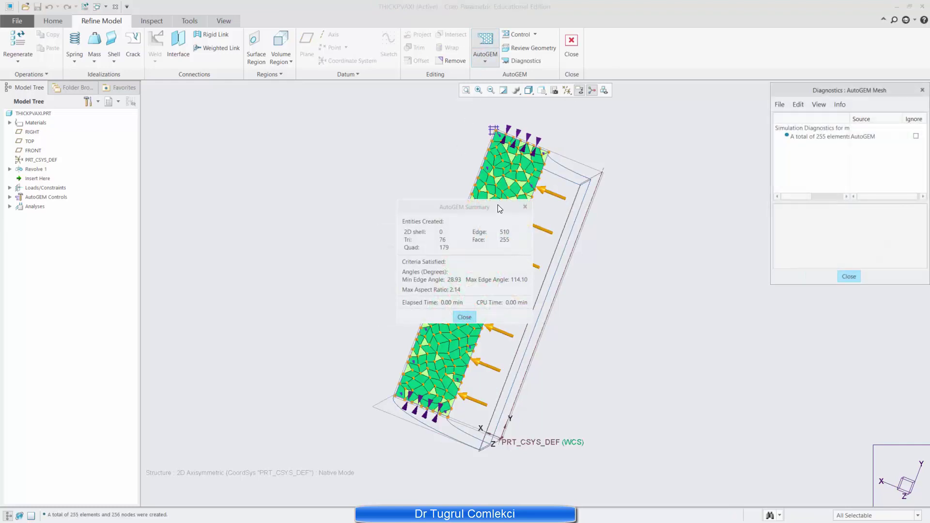
pyautogui.moveTo(498, 204); pyautogui.dragTo(348, 215)
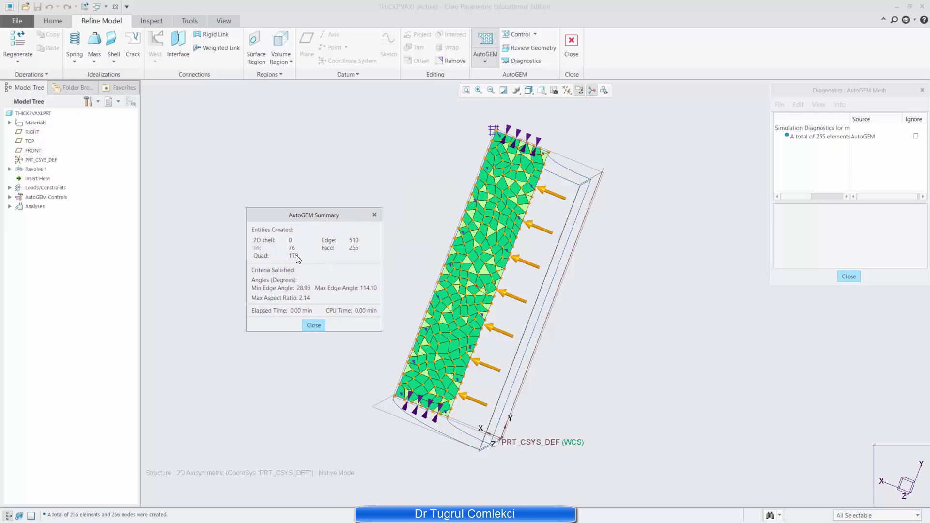
pyautogui.click(314, 325)
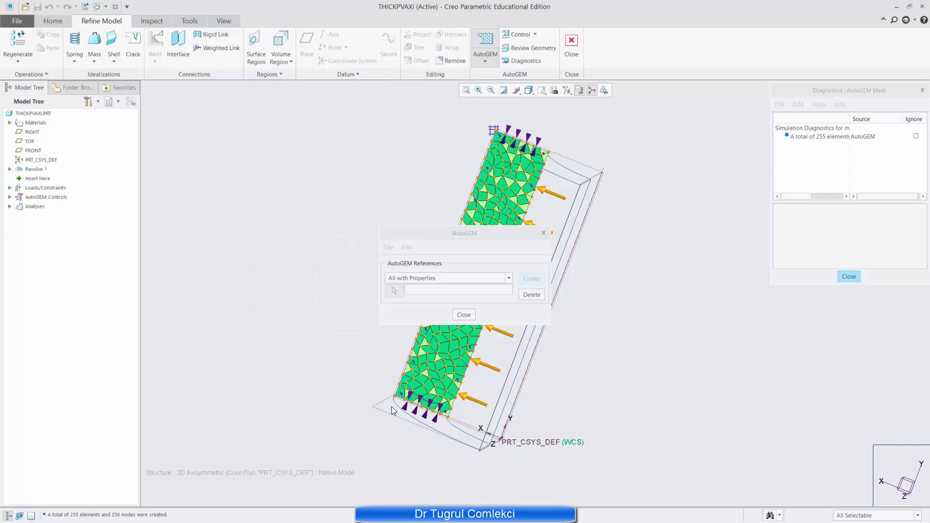
pyautogui.click(468, 315)
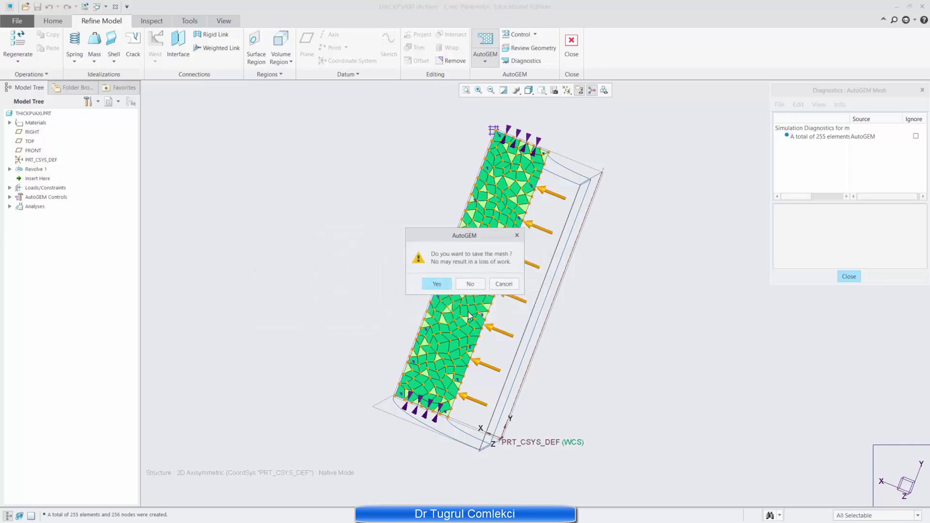
pyautogui.click(438, 284)
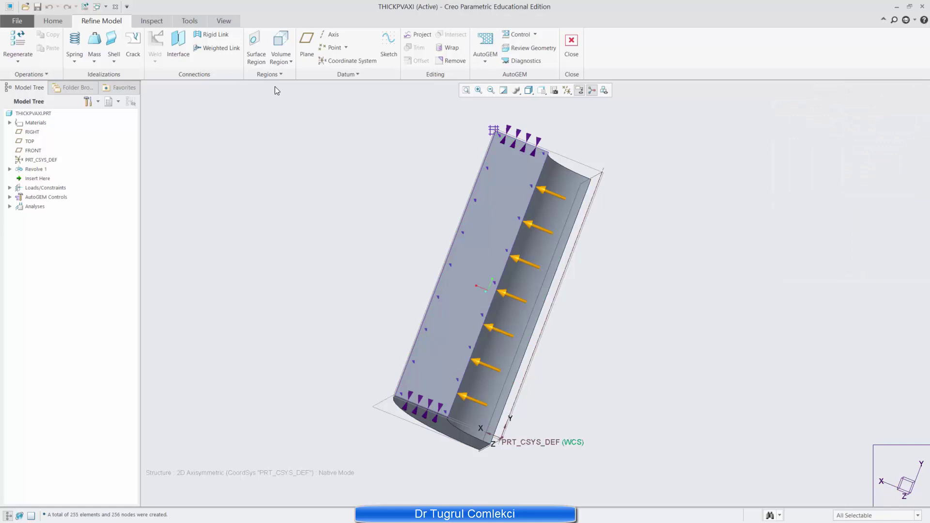
pyautogui.click(65, 21)
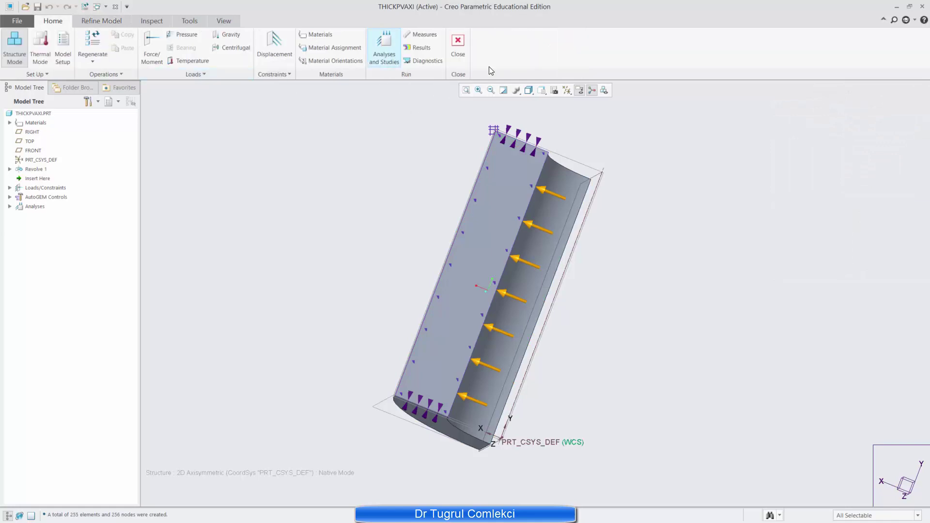
# Rerun Analysis1 on the refined mesh, deleting its old output files; it completes in 6.02 seconds.
pyautogui.click(384, 48)
pyautogui.click(398, 212)
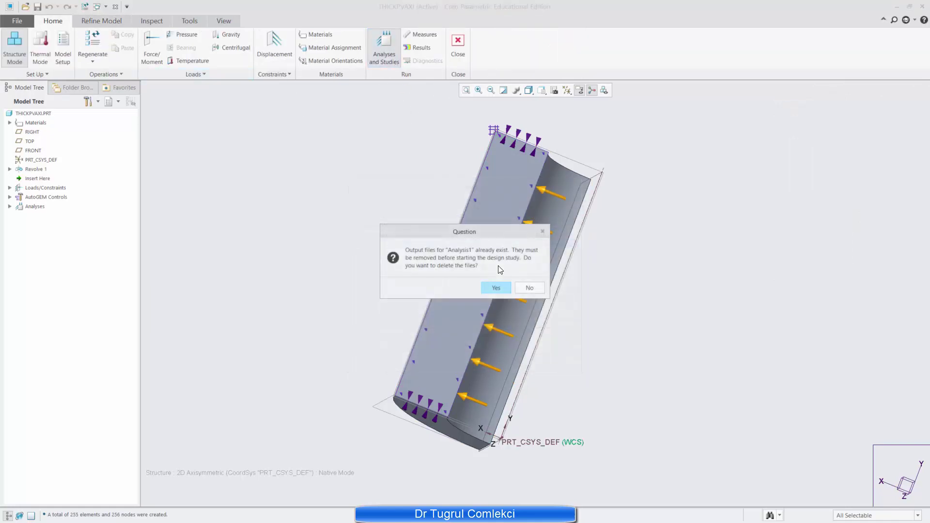
pyautogui.press('Return')
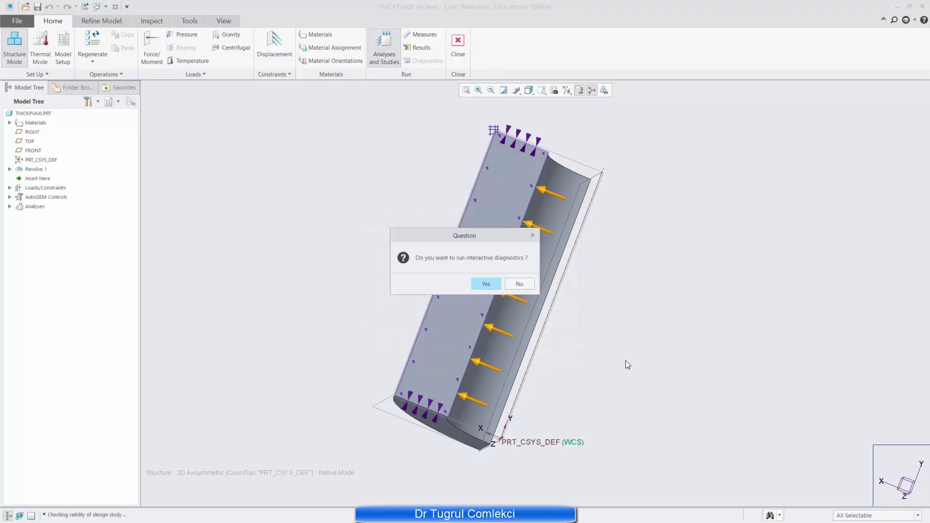
pyautogui.click(486, 287)
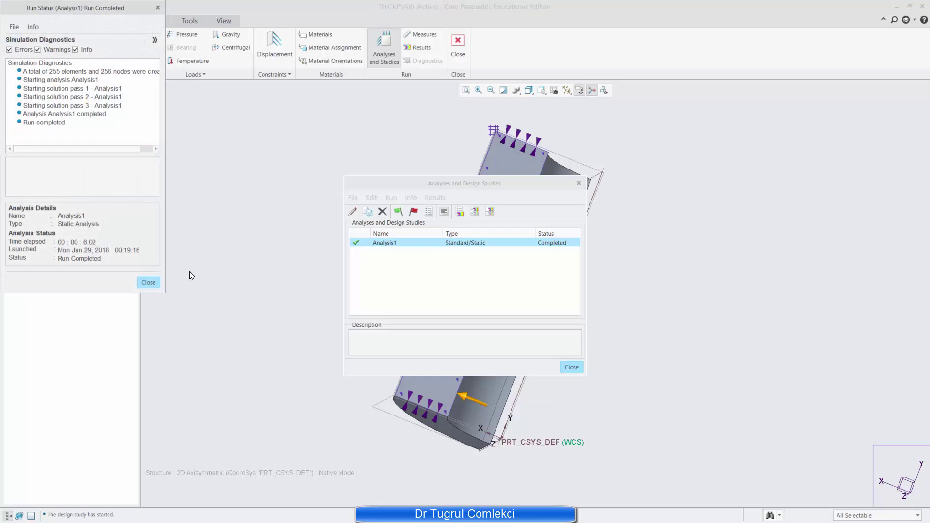
pyautogui.click(148, 282)
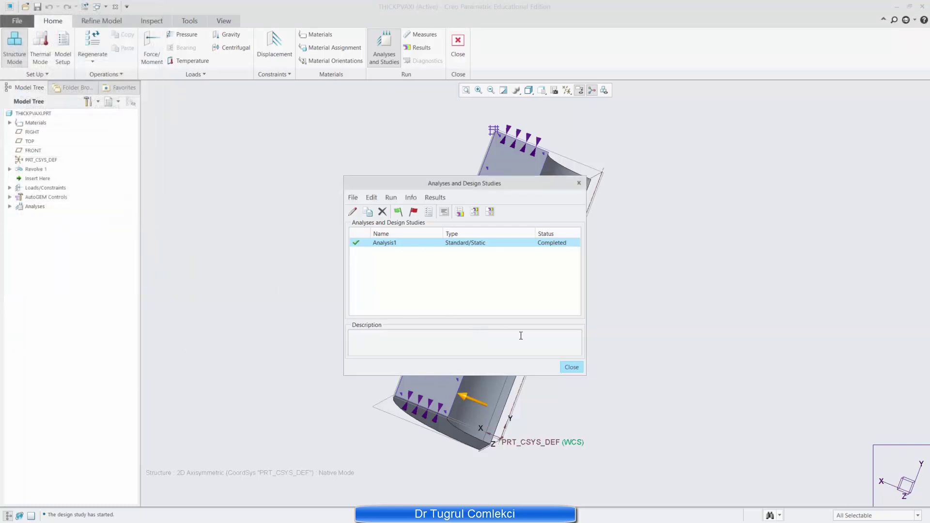
# Show Analysis1's von Mises stress fringe, ranging 59.2574 to 232.025 MPa.
pyautogui.click(568, 367)
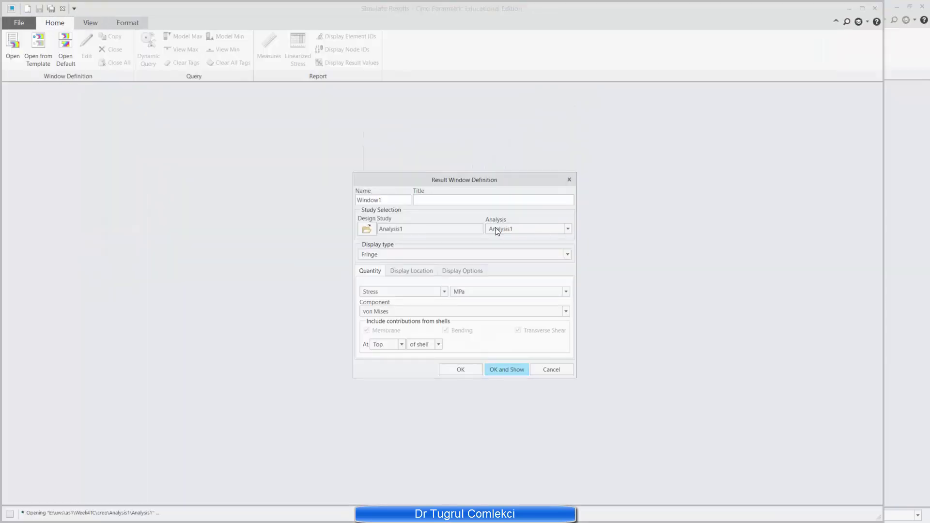
pyautogui.click(503, 369)
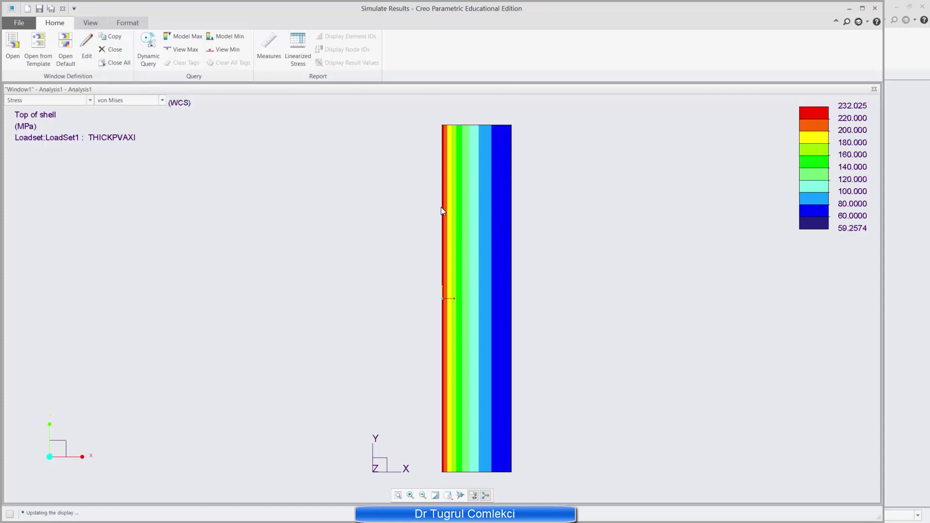
# Display the stress fringe on the deformed shape with the undeformed outline overlaid.
pyautogui.click(87, 46)
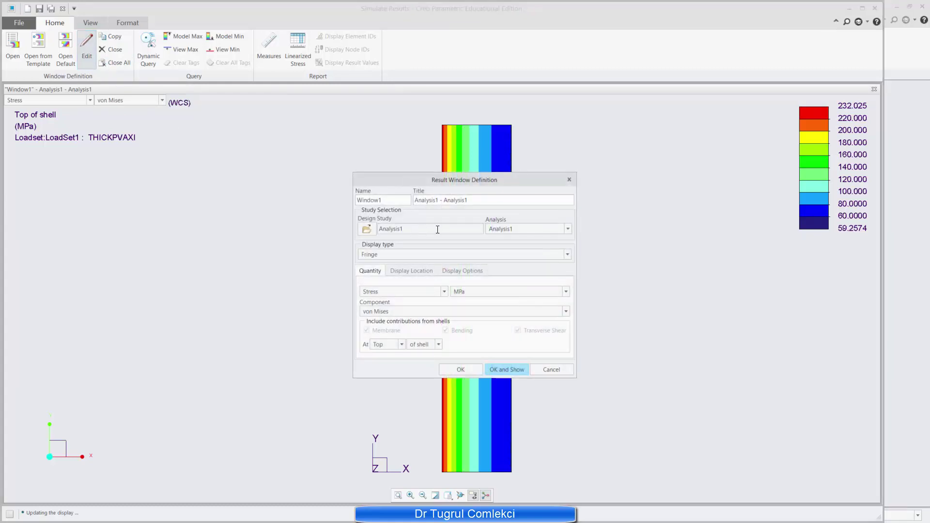
pyautogui.click(460, 272)
pyautogui.click(479, 284)
pyautogui.click(470, 293)
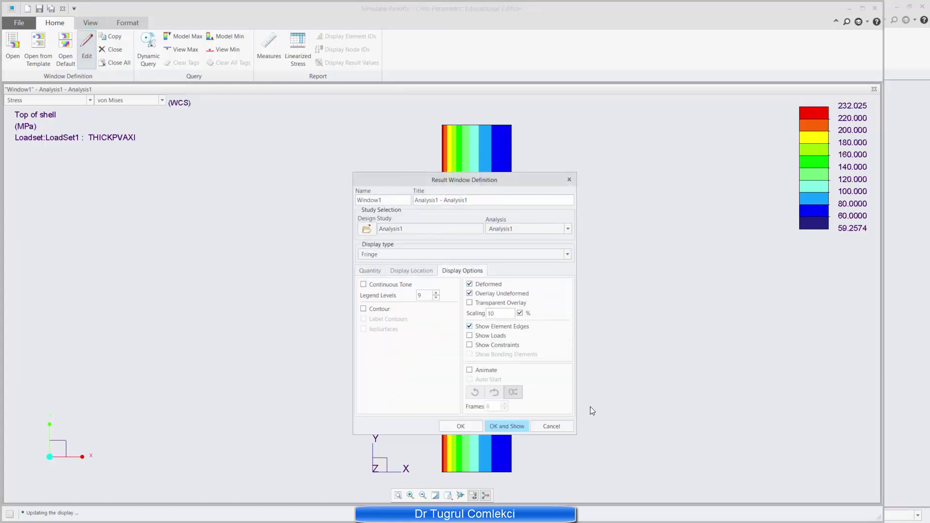
pyautogui.click(506, 426)
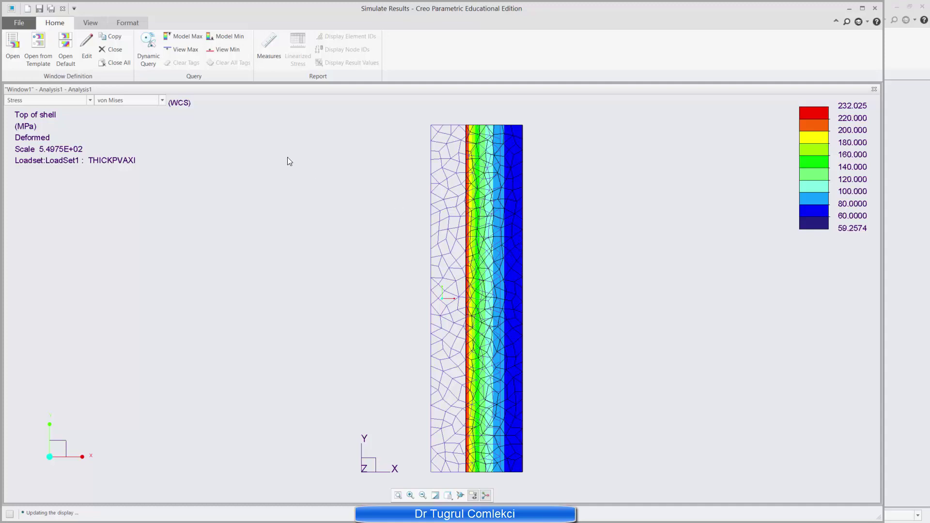
# Switch the fringe plot through Max Principal, ZZ and Min Principal stress components.
pyautogui.click(153, 102)
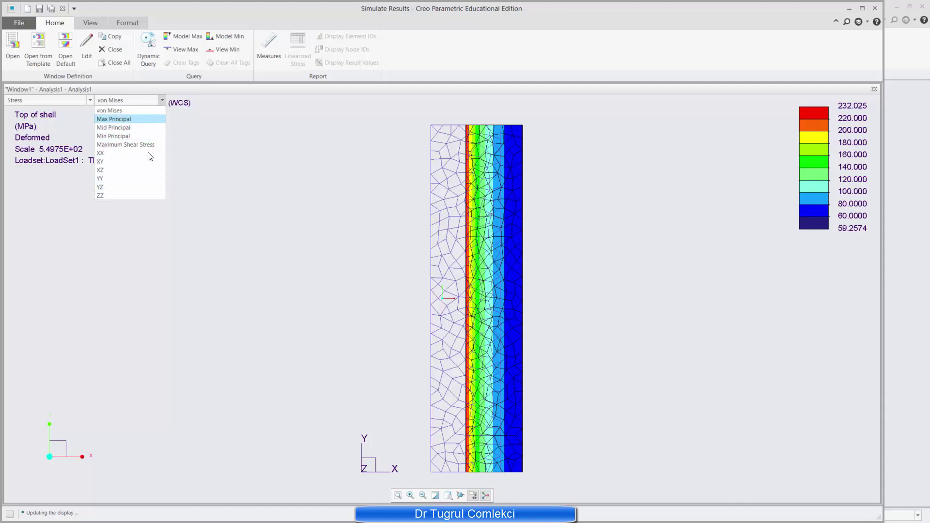
pyautogui.click(118, 120)
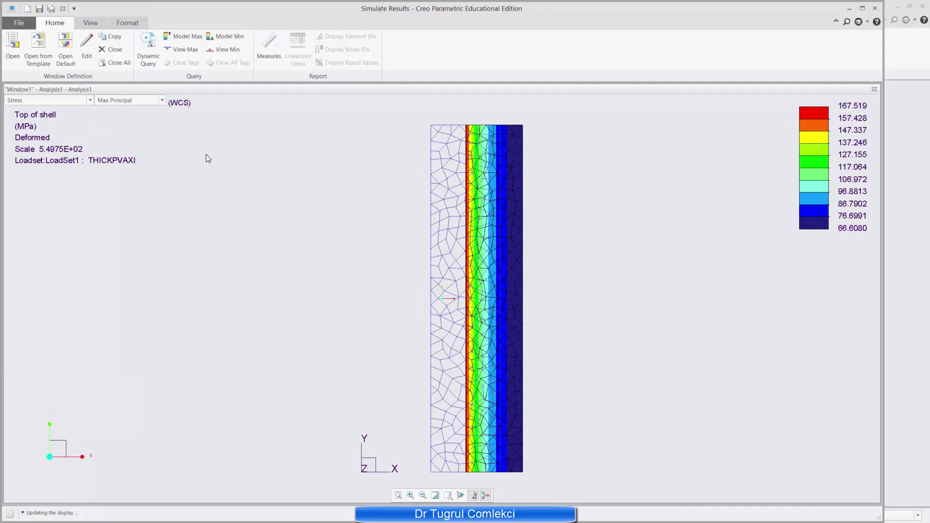
pyautogui.click(161, 104)
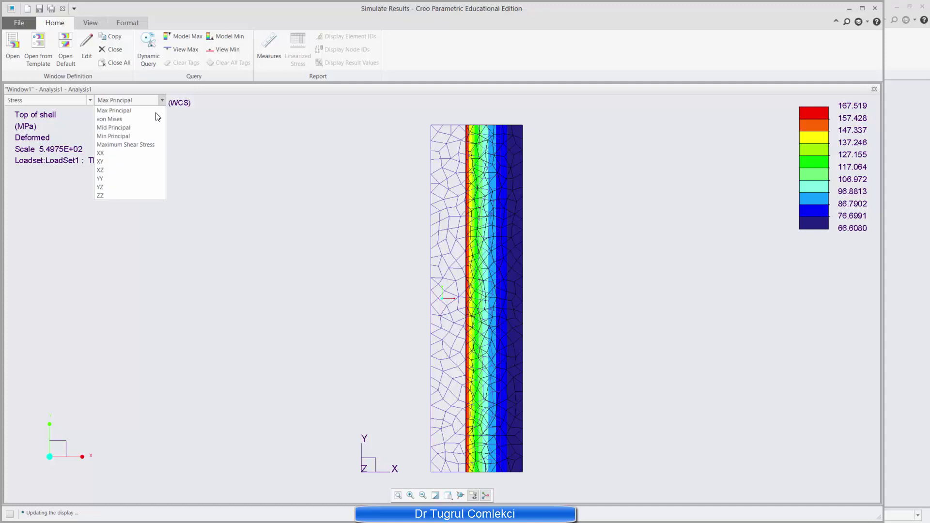
pyautogui.click(127, 191)
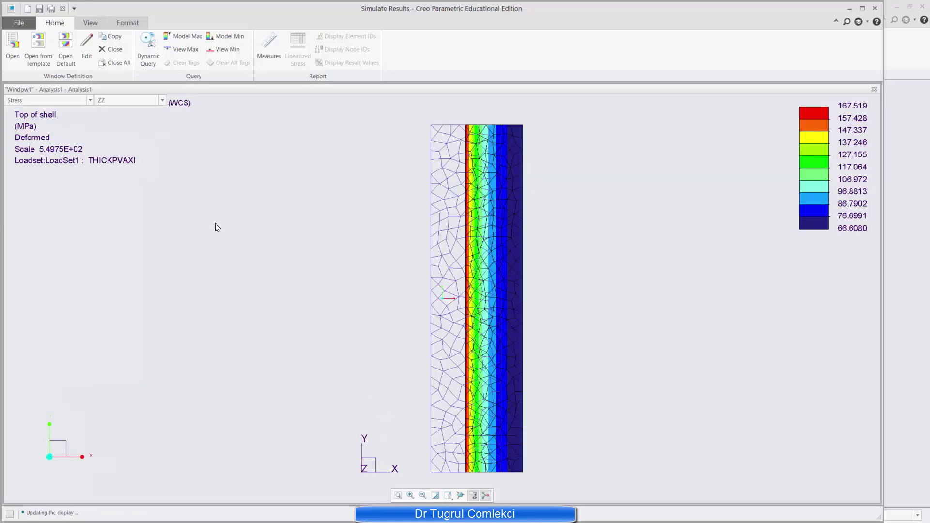
pyautogui.click(162, 103)
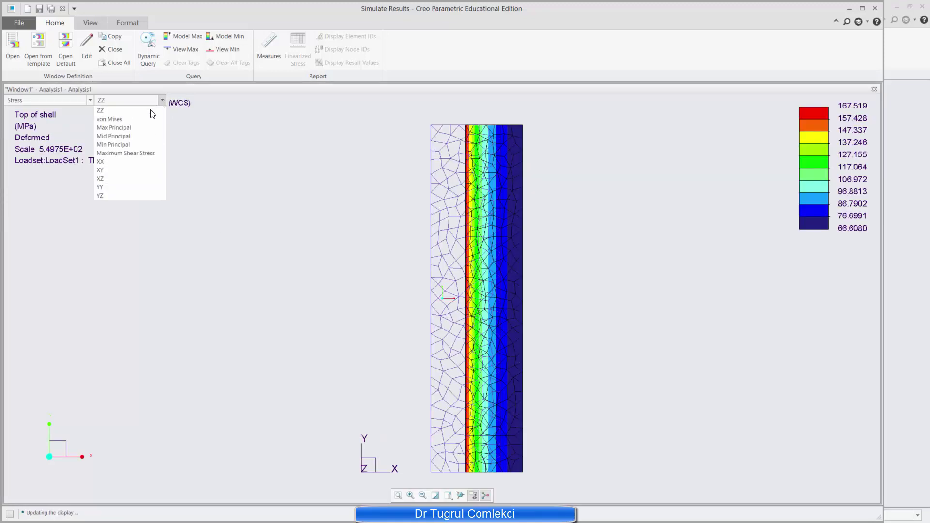
pyautogui.click(127, 144)
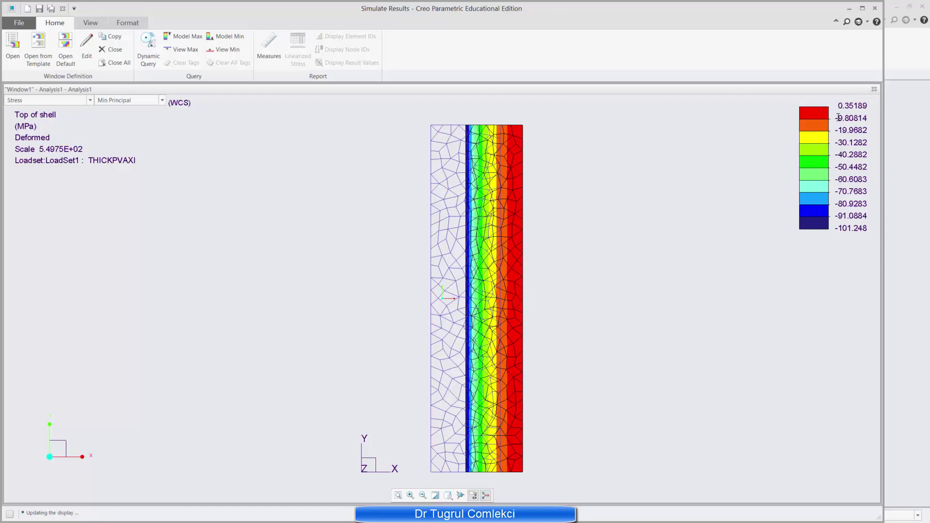
# Show the YY stress component, nearly uniform around 19–20 MPa, then exit the results viewer.
pyautogui.click(143, 103)
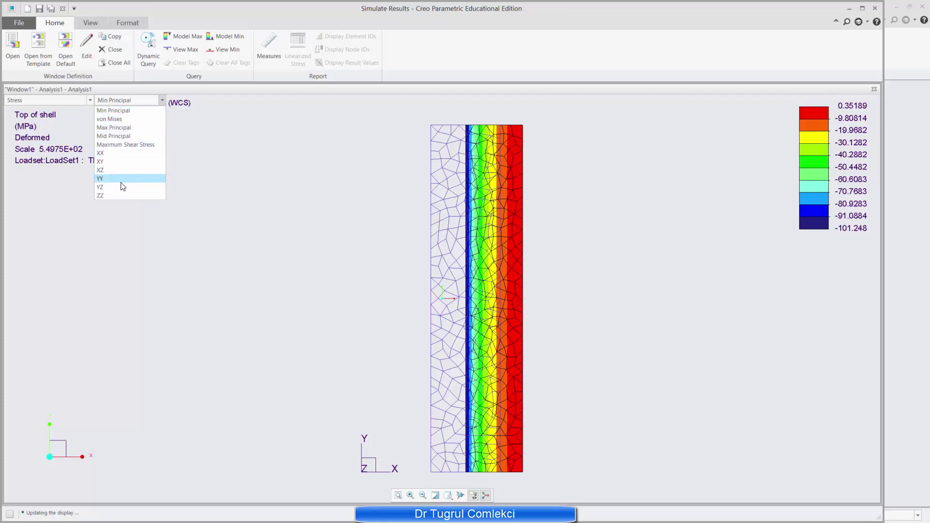
pyautogui.click(147, 225)
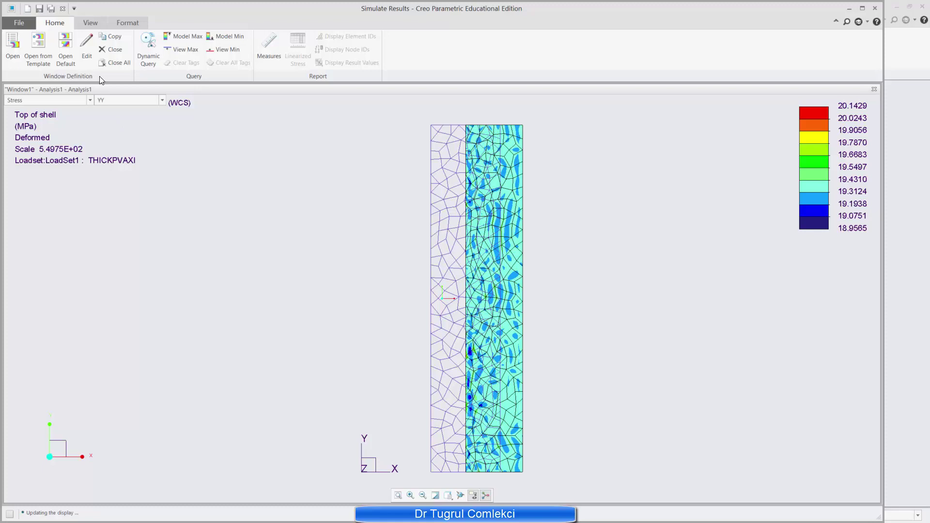
pyautogui.click(63, 8)
# Leave the results viewer and start a new measure named shoopin.
pyautogui.click(457, 294)
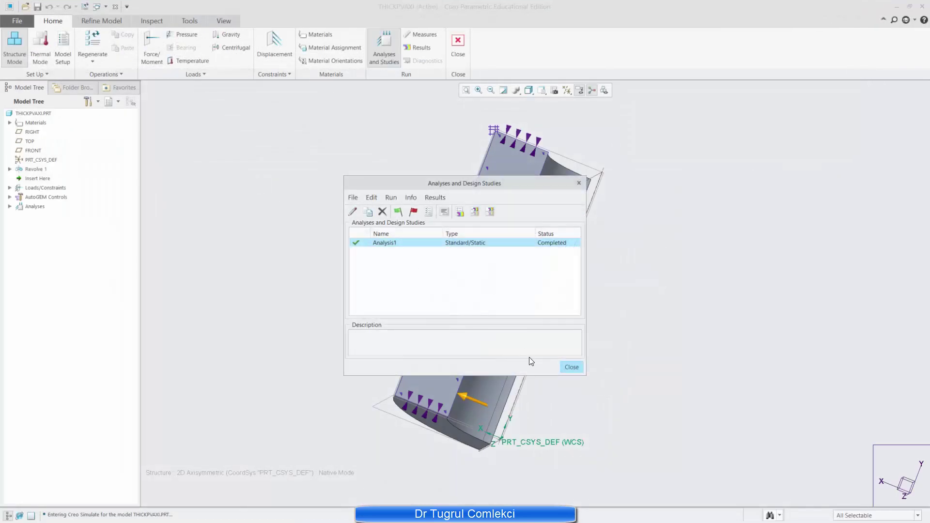
pyautogui.click(565, 365)
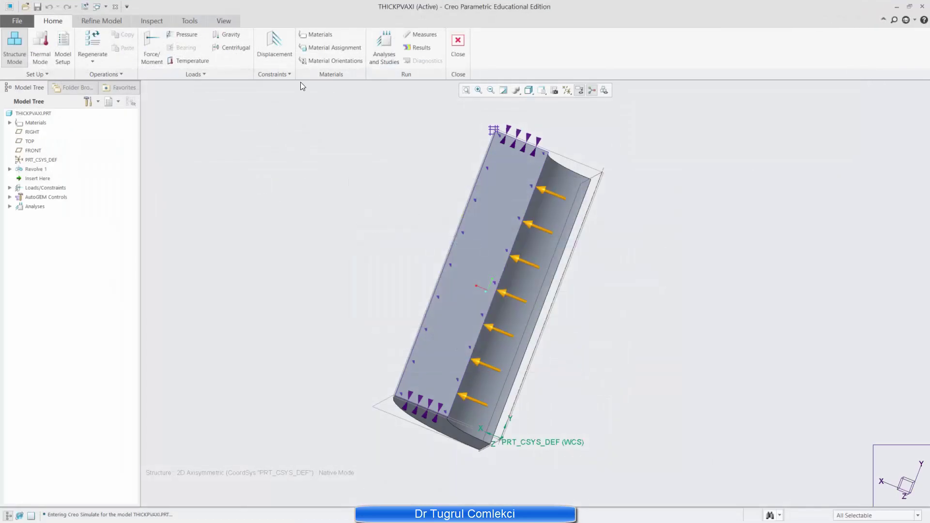
pyautogui.click(426, 36)
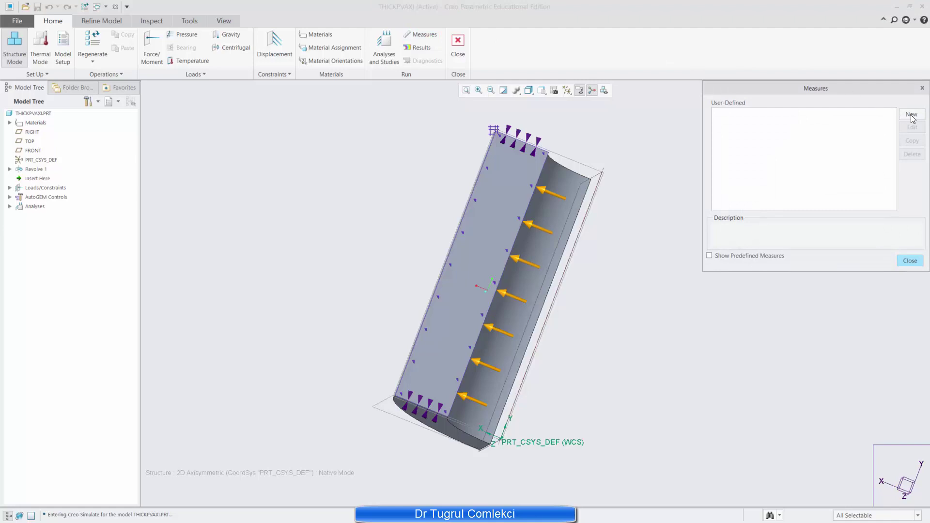
pyautogui.click(911, 115)
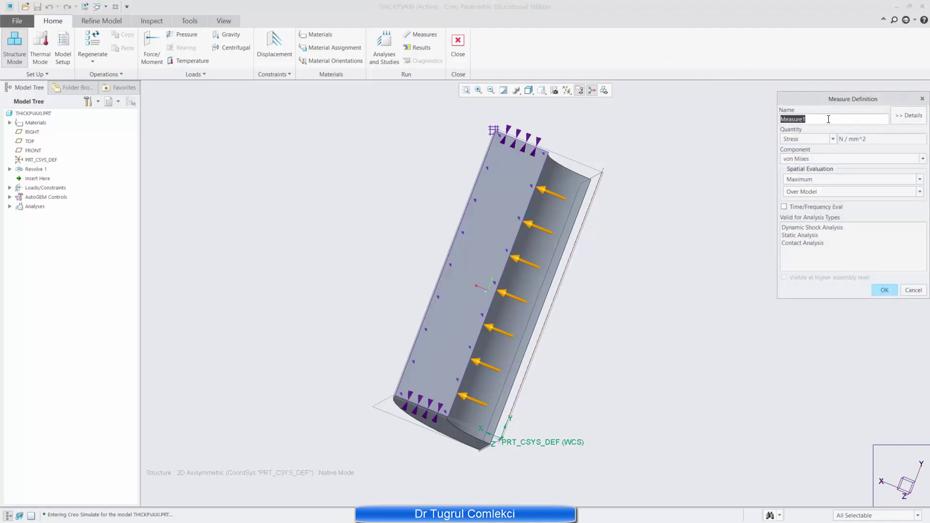
pyautogui.write('shoopin')
# Set shoopin to Max Principal stress evaluated at the bottom-edge vertex and save it.
pyautogui.click(835, 159)
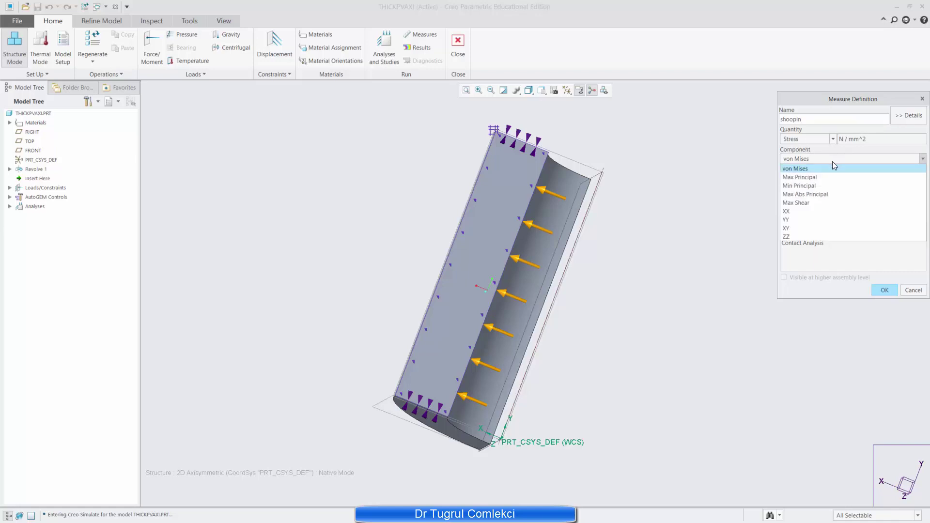
pyautogui.click(826, 178)
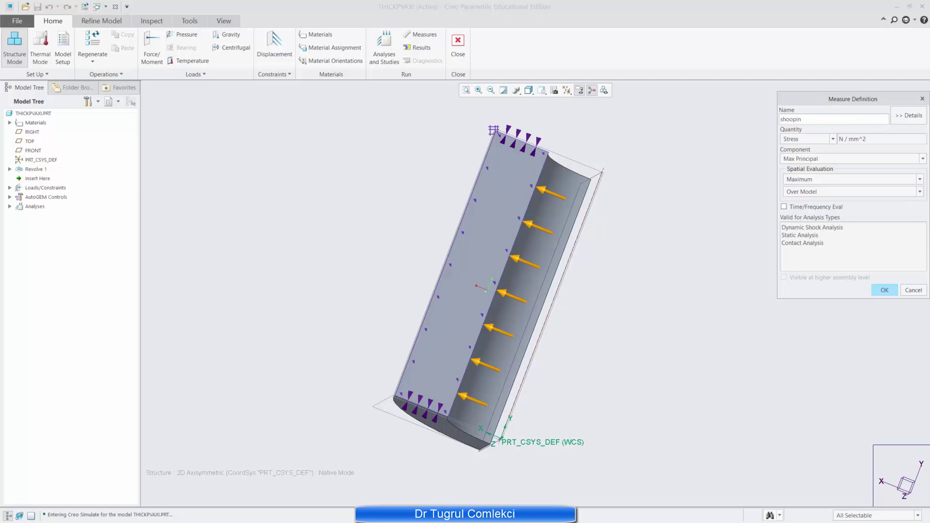
pyautogui.click(811, 180)
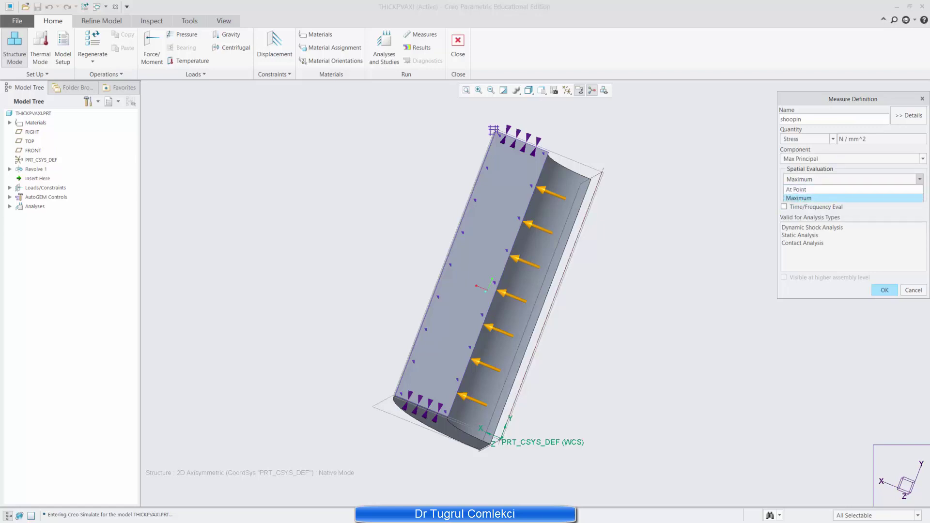
pyautogui.click(809, 189)
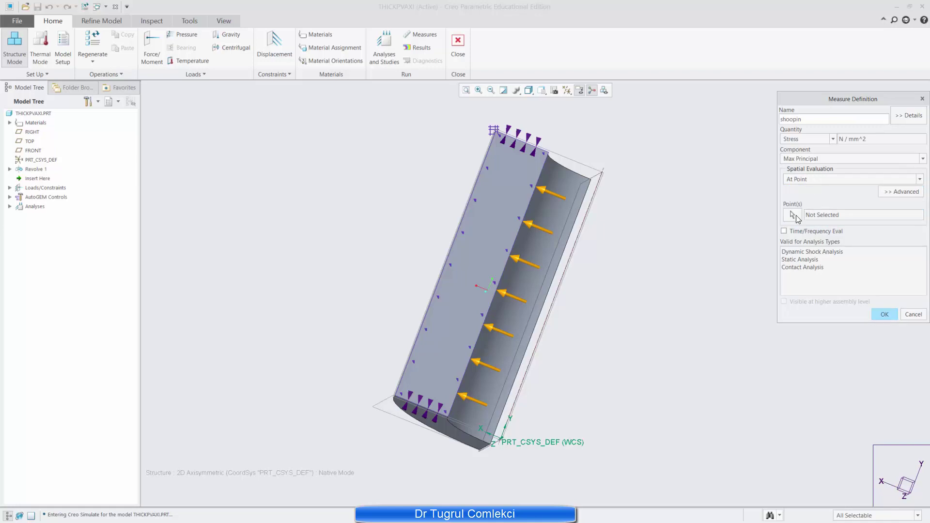
pyautogui.click(791, 215)
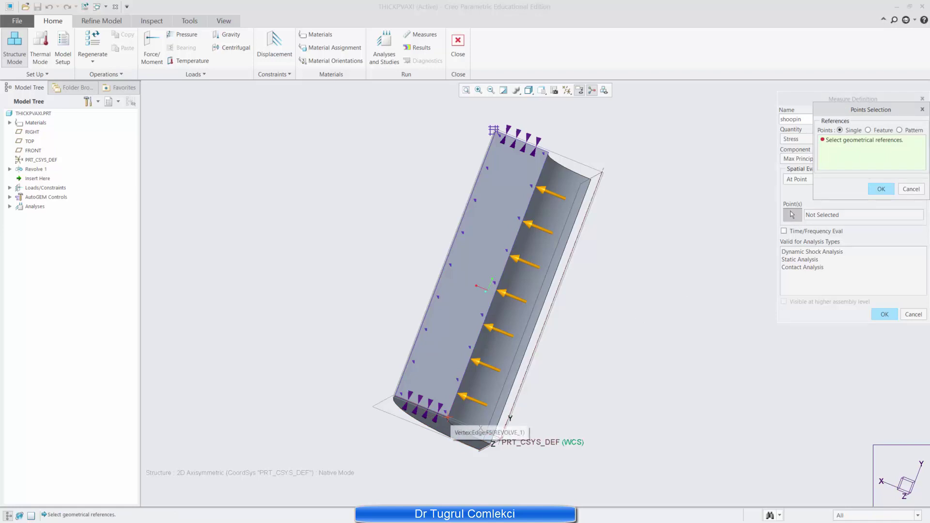
pyautogui.click(449, 418)
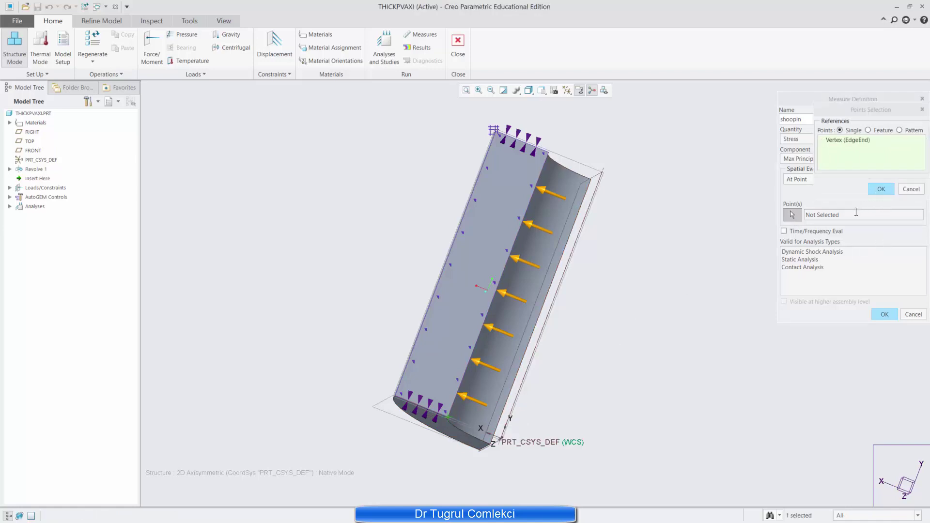
pyautogui.click(882, 189)
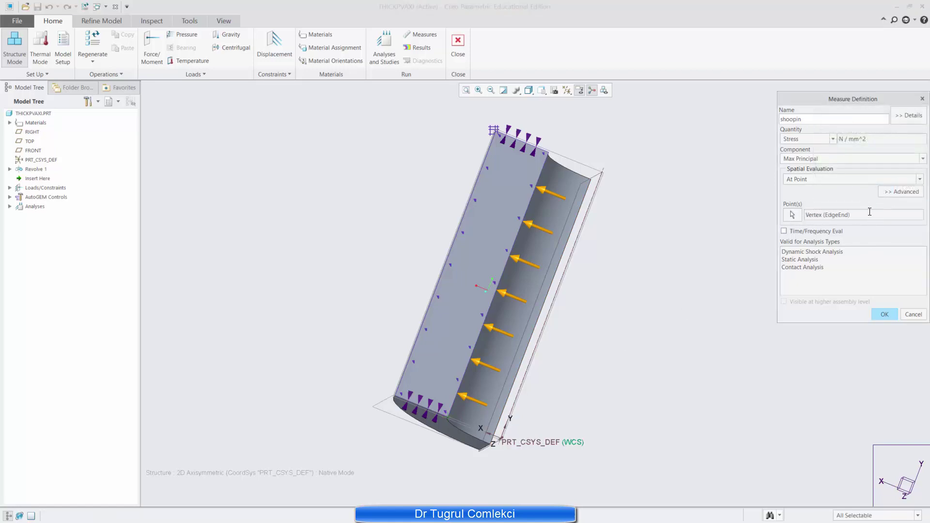
pyautogui.click(885, 315)
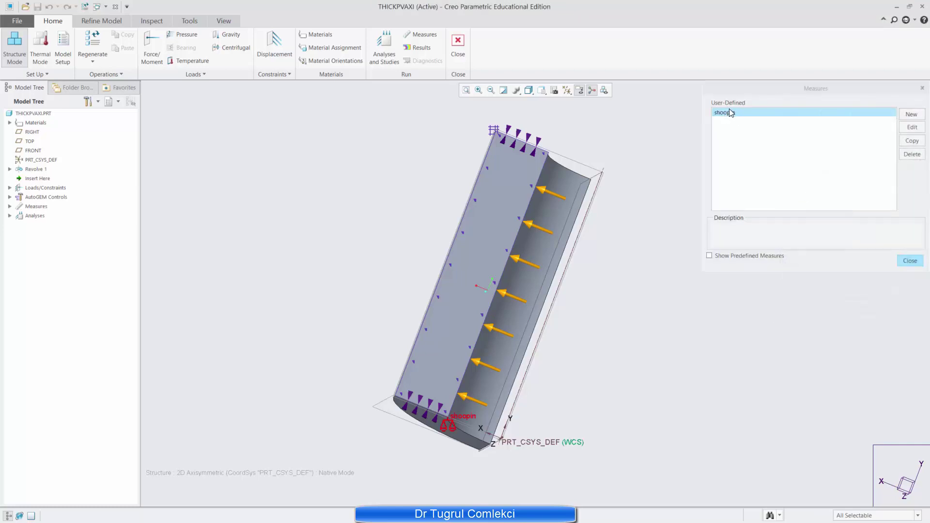
# Create a second measure, sradialin, for the XX stress component.
pyautogui.click(910, 115)
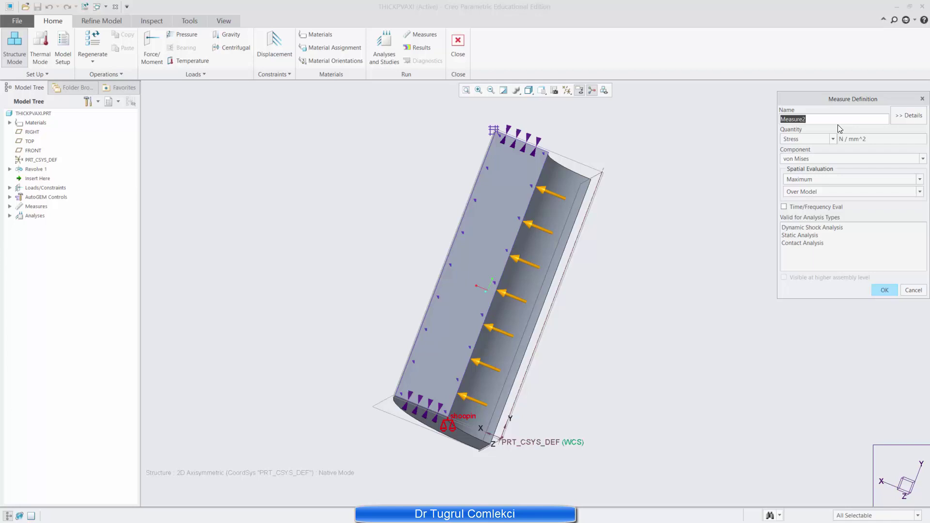
pyautogui.write('st')
pyautogui.write('adial')
pyautogui.write('in')
pyautogui.click(837, 159)
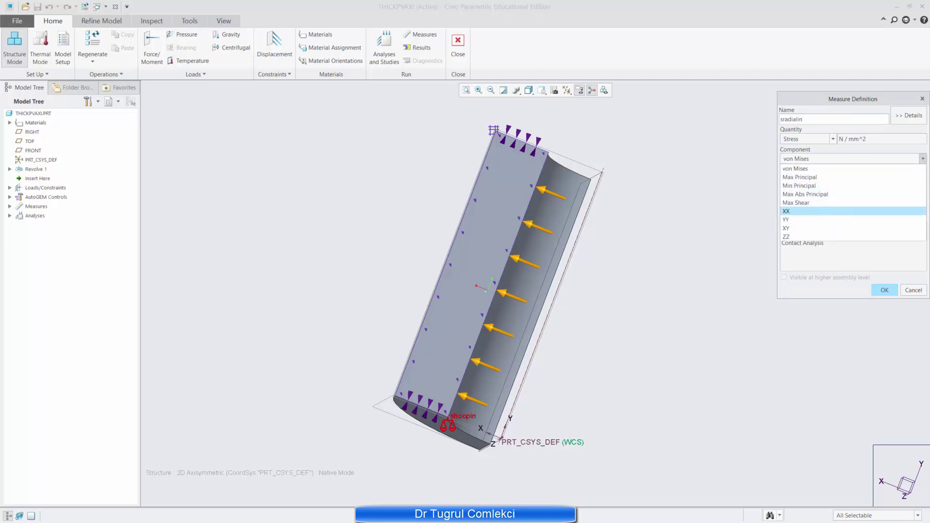
pyautogui.click(806, 211)
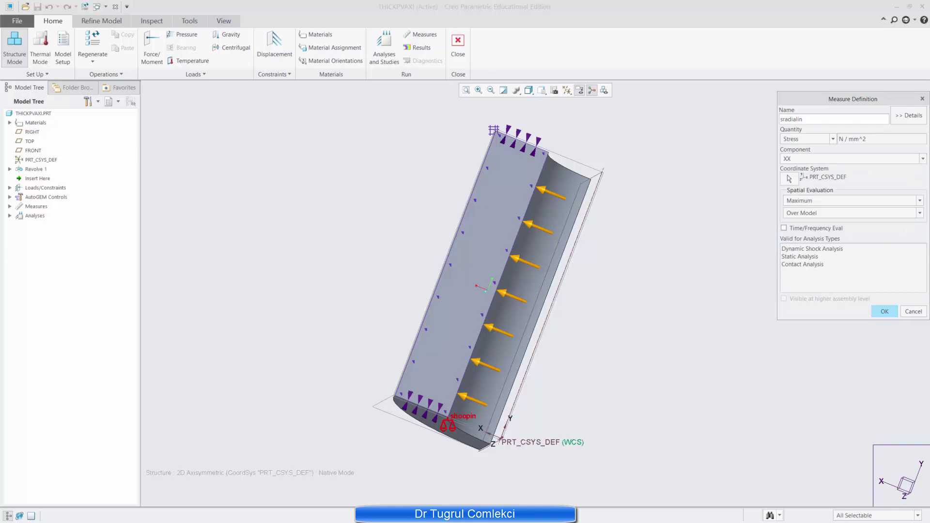
# Evaluate sradialin at the vertex beside shoopin's point, save it, and close the measures list.
pyautogui.click(808, 202)
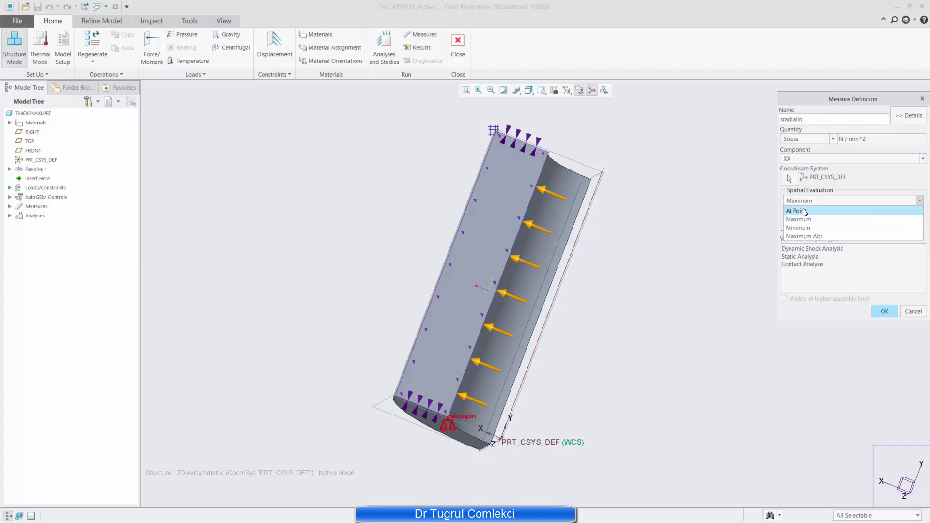
pyautogui.click(803, 211)
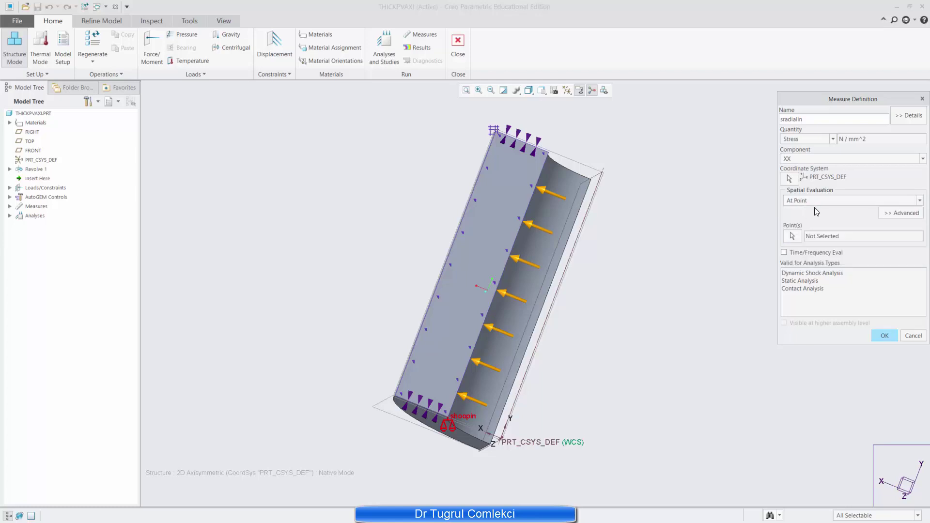
pyautogui.click(794, 237)
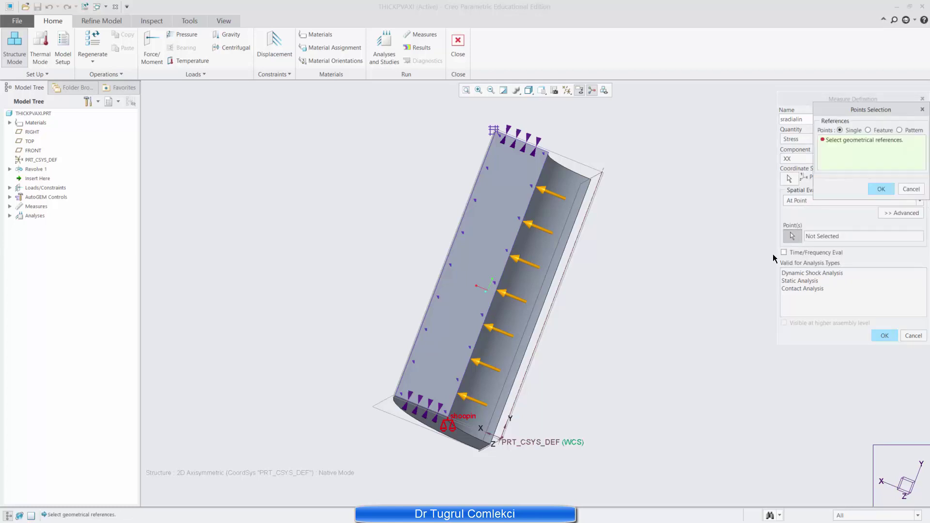
pyautogui.click(463, 426)
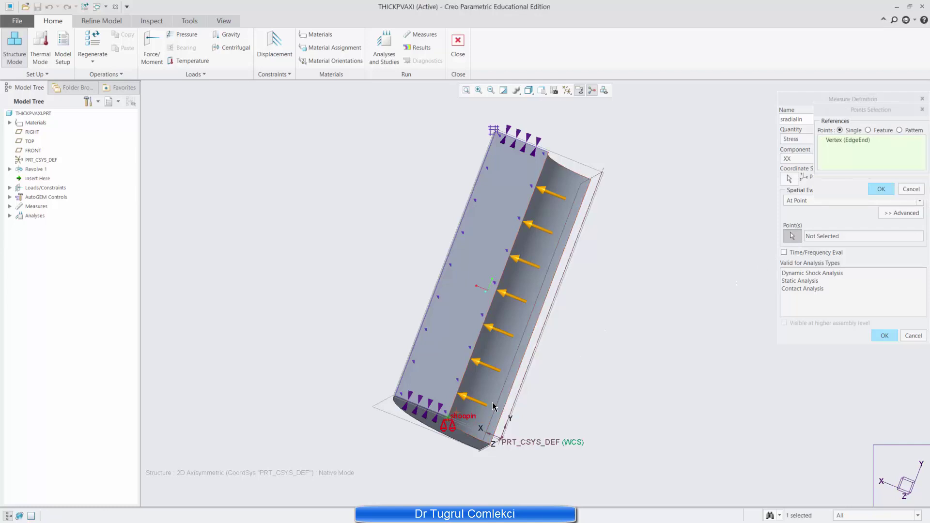
pyautogui.click(888, 188)
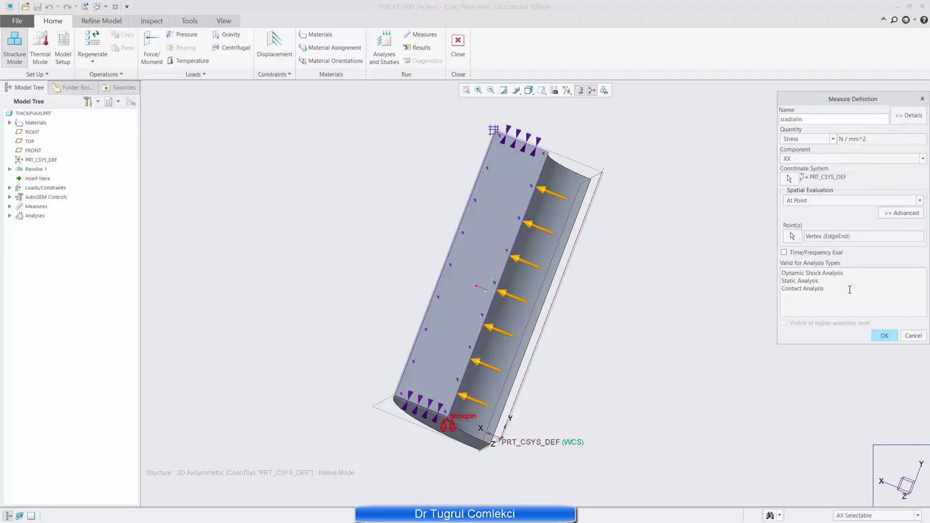
pyautogui.click(882, 335)
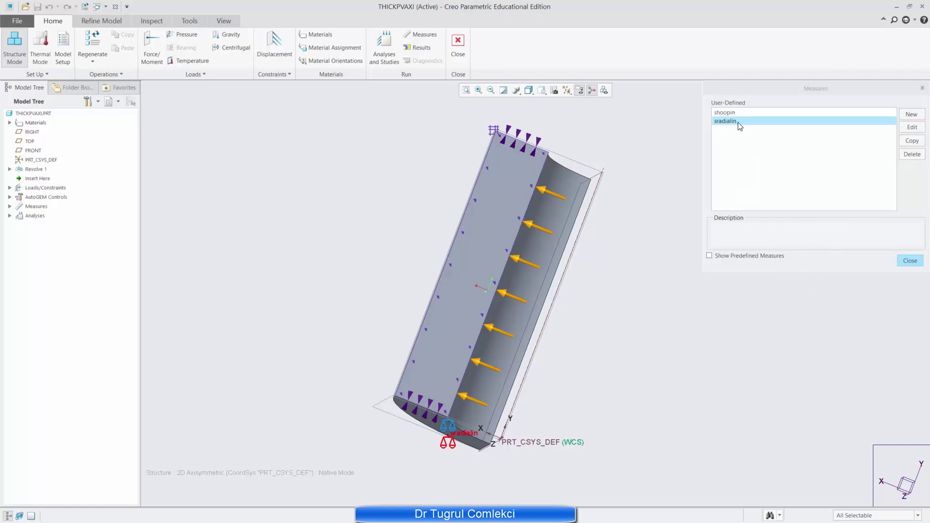
pyautogui.click(910, 261)
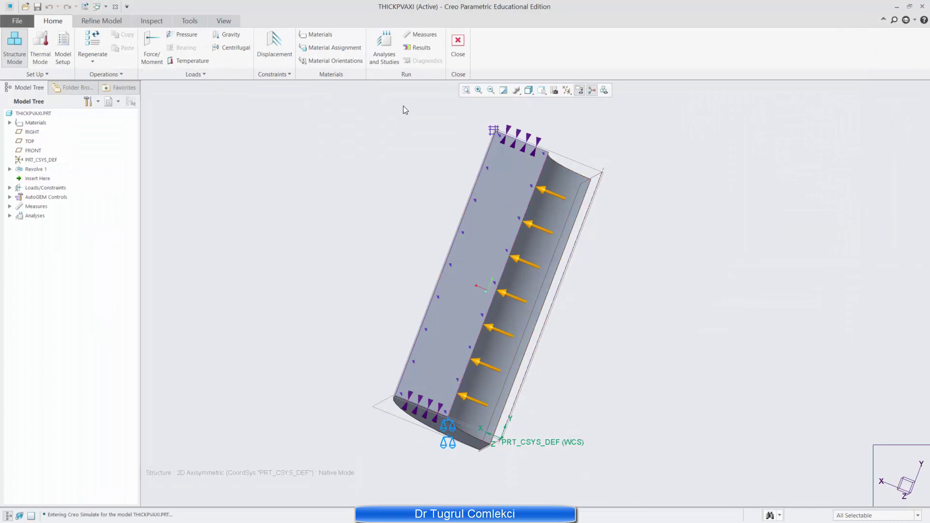
# Rerun Analysis1 with the new measures, replacing old files; it completes in 6.19 seconds.
pyautogui.click(384, 51)
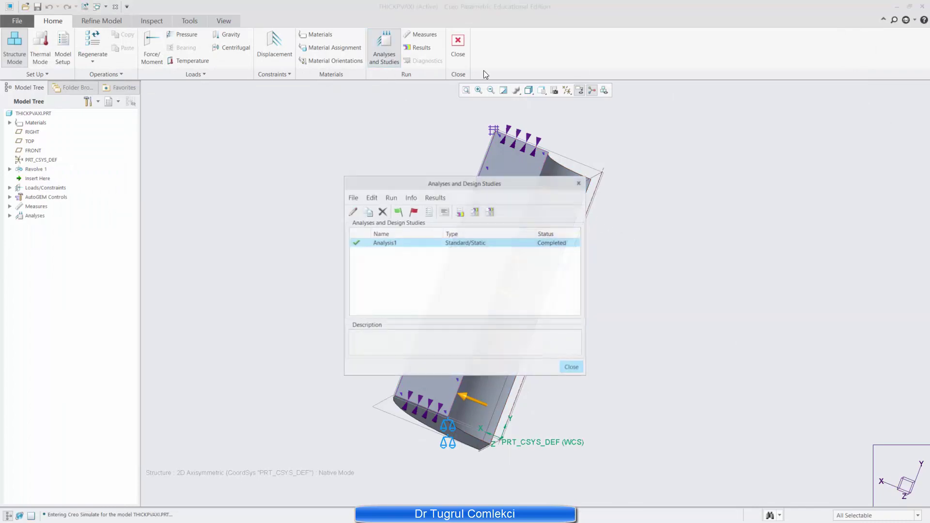
pyautogui.click(397, 212)
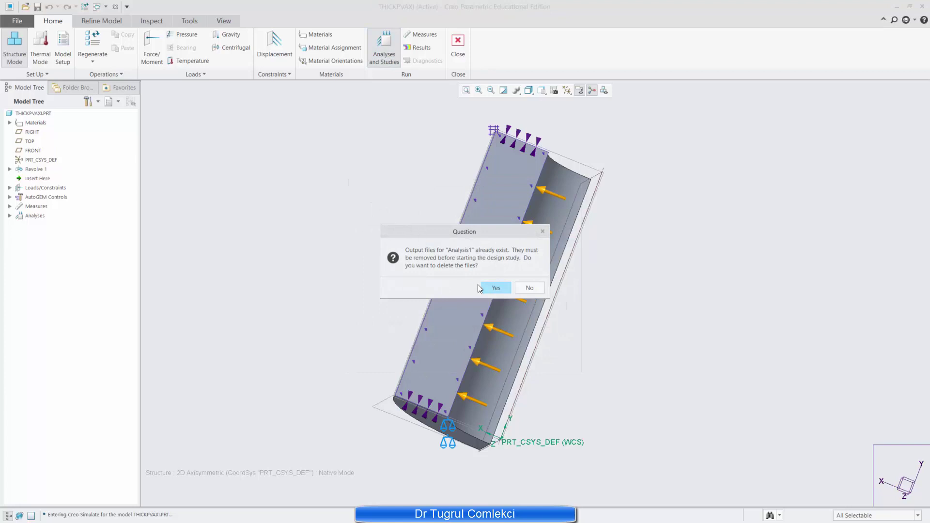
pyautogui.click(484, 287)
pyautogui.click(486, 286)
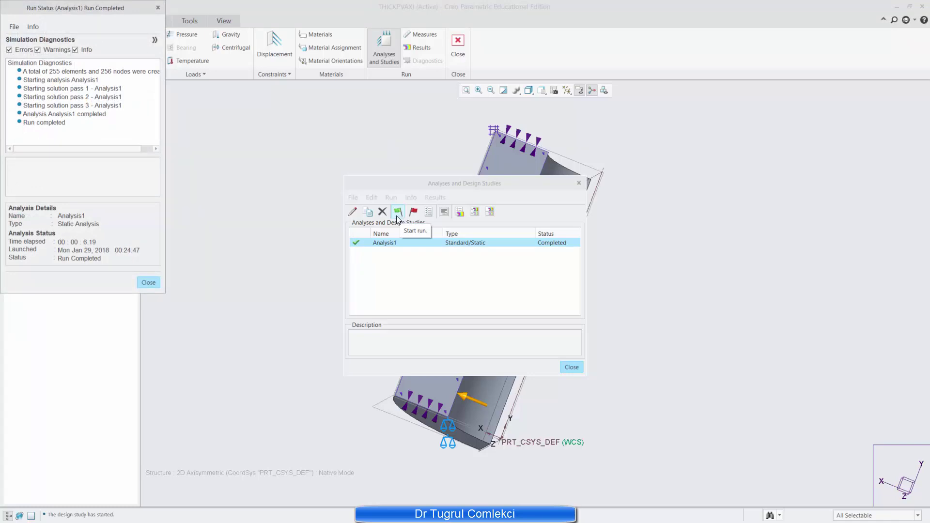
pyautogui.click(148, 283)
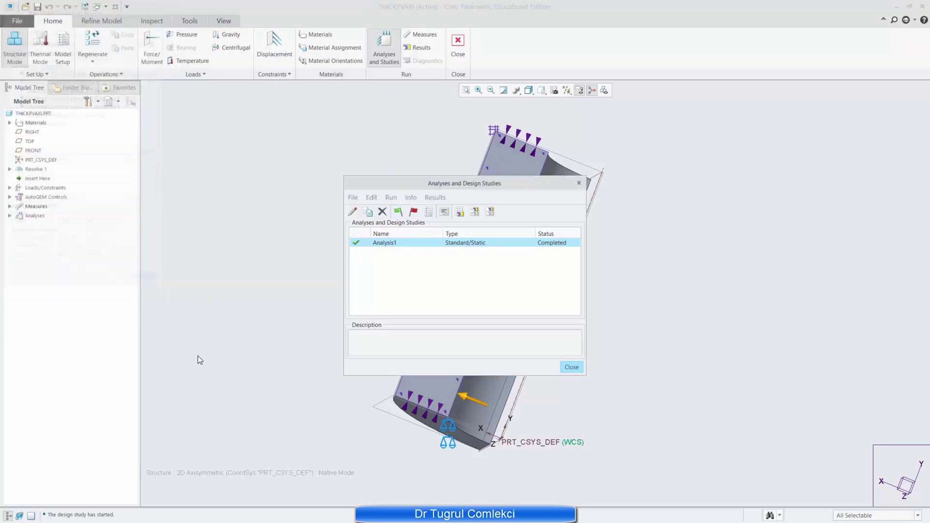
# Open Analysis1's von Mises fringe, check the shoopin and sradialin measure values, then close the measures list.
pyautogui.click(460, 213)
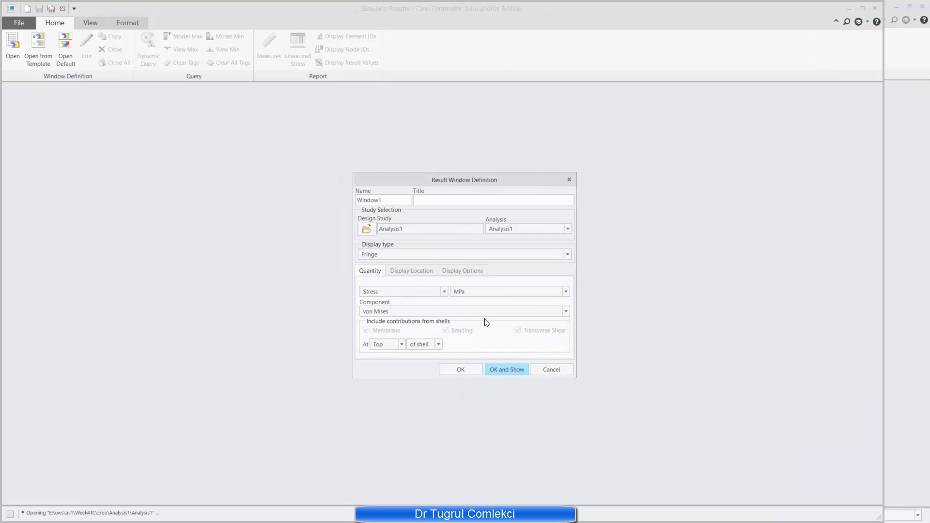
pyautogui.press('Return')
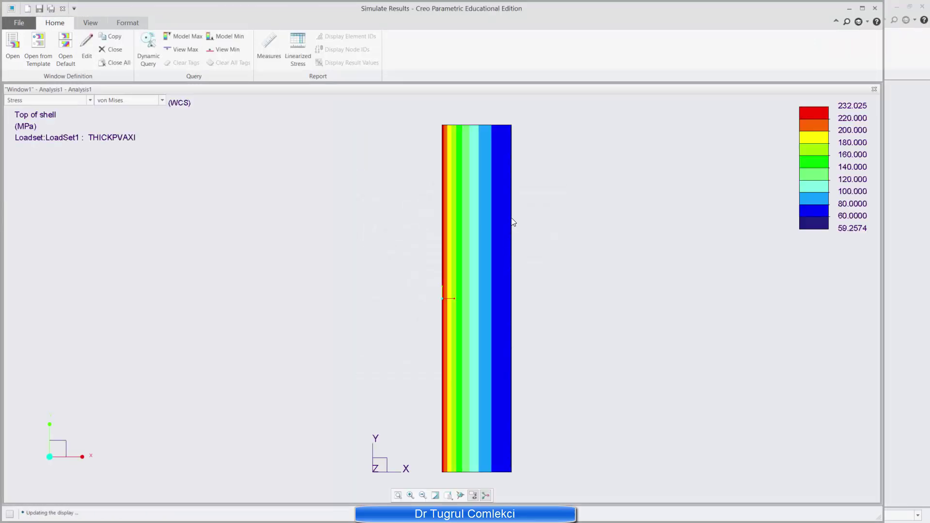
pyautogui.click(273, 51)
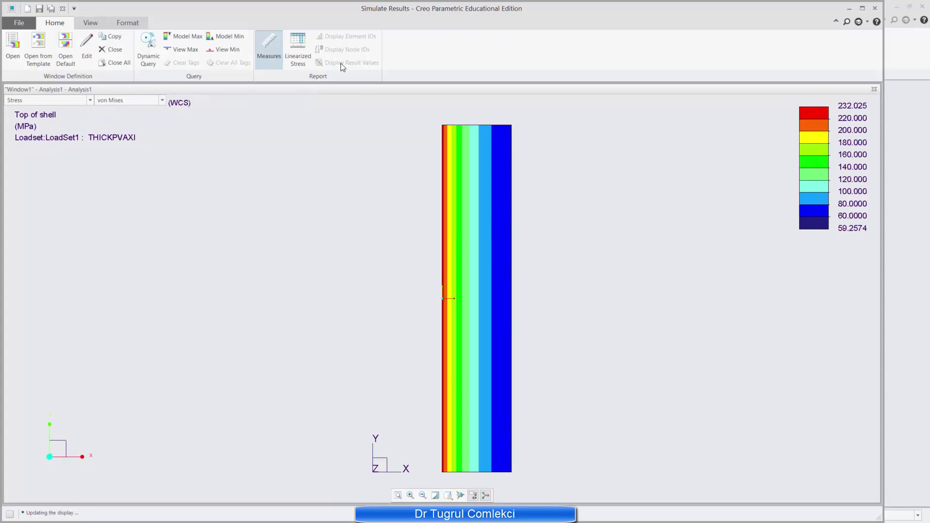
pyautogui.moveTo(759, 160); pyautogui.dragTo(621, 182)
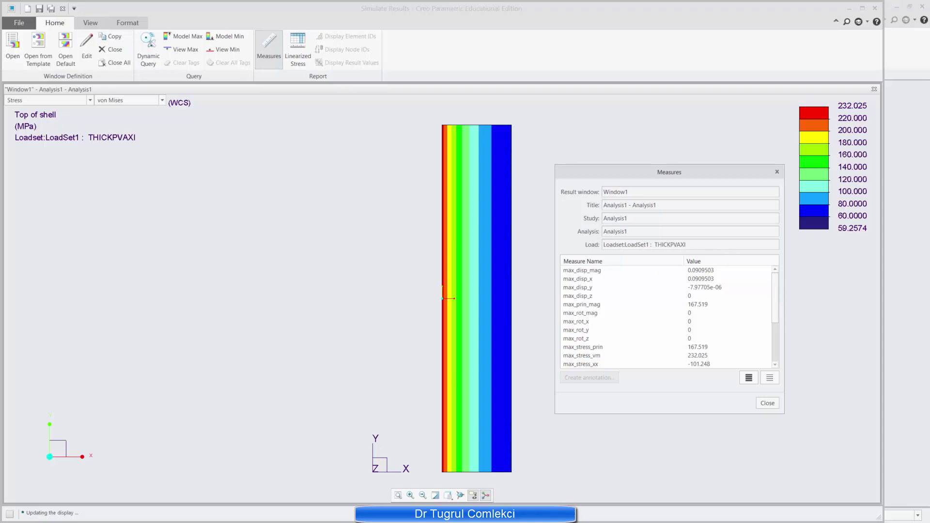
pyautogui.scroll(-3, 775, 295)
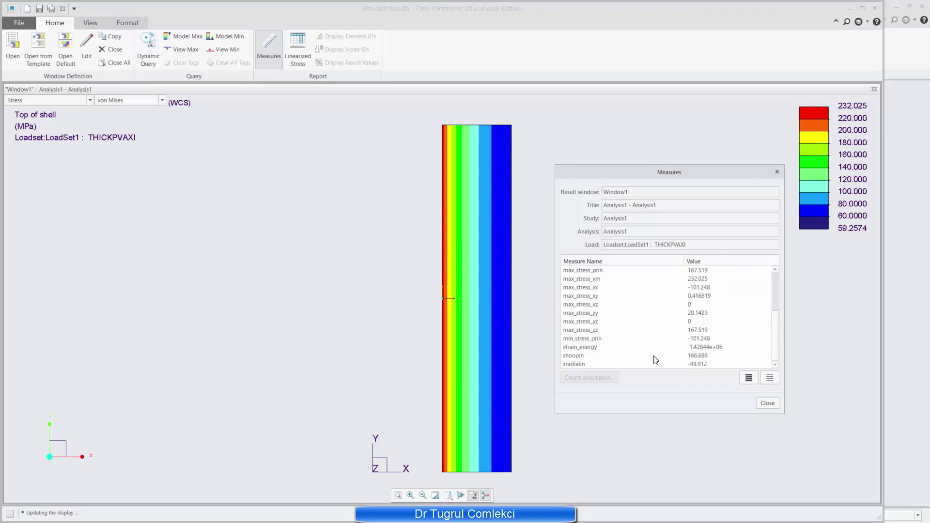
pyautogui.click(575, 356)
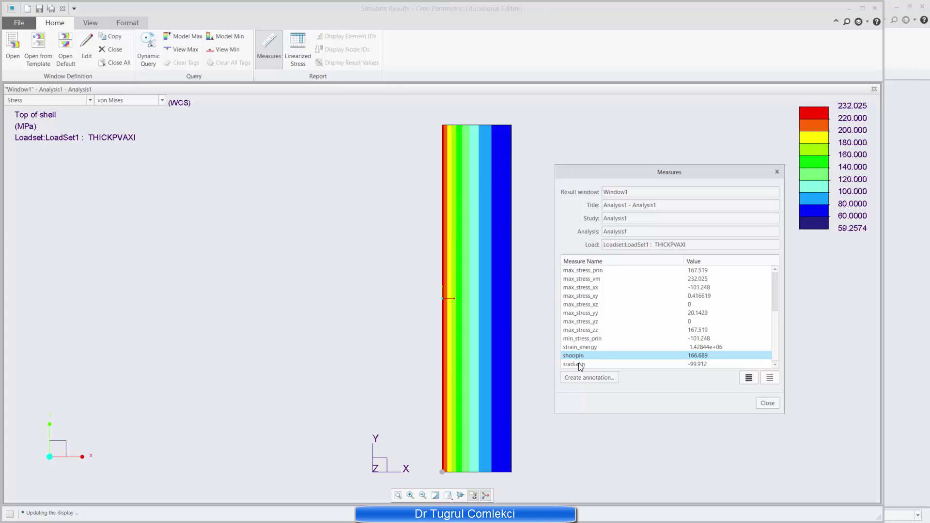
pyautogui.keyDown('ctrl'); pyautogui.click(580, 364); pyautogui.keyUp('ctrl')
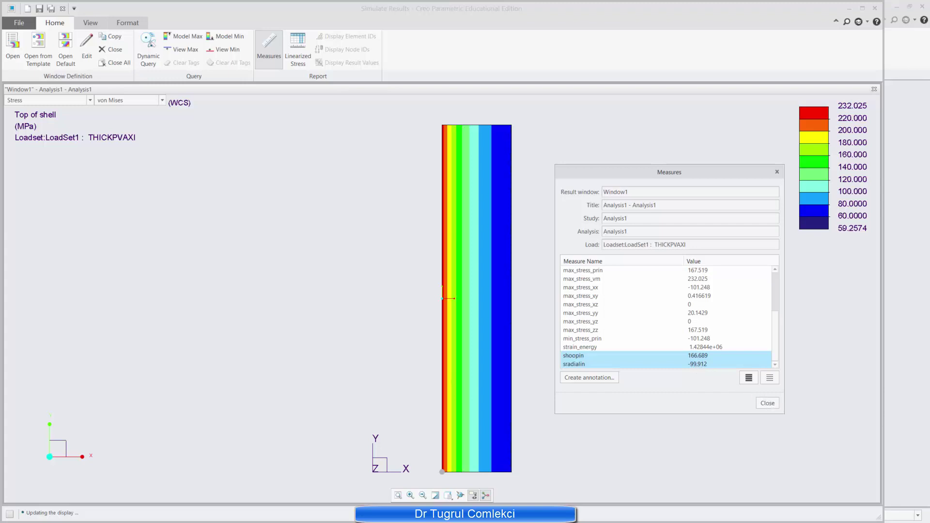
pyautogui.click(765, 404)
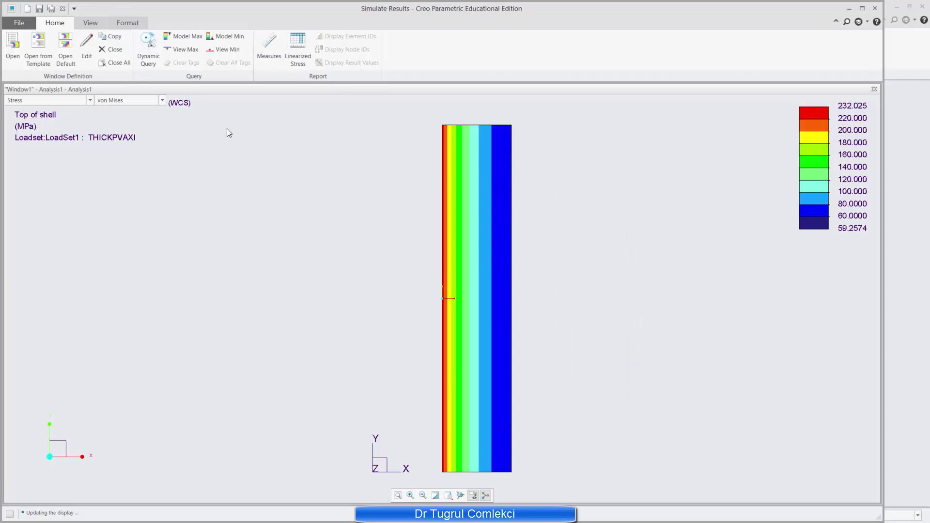
# Define a new result window for Analysis1 with a Graph display type.
pyautogui.click(11, 58)
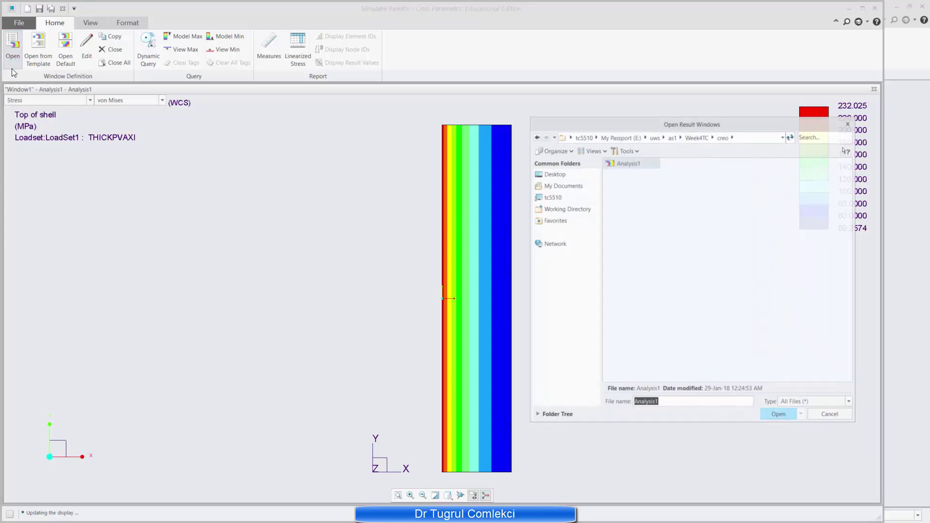
pyautogui.click(777, 415)
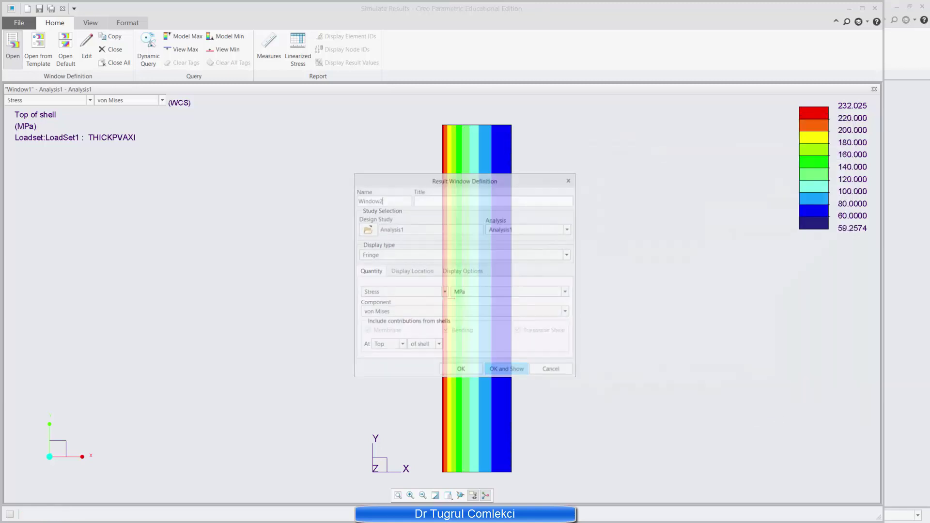
pyautogui.click(376, 254)
pyautogui.click(478, 357)
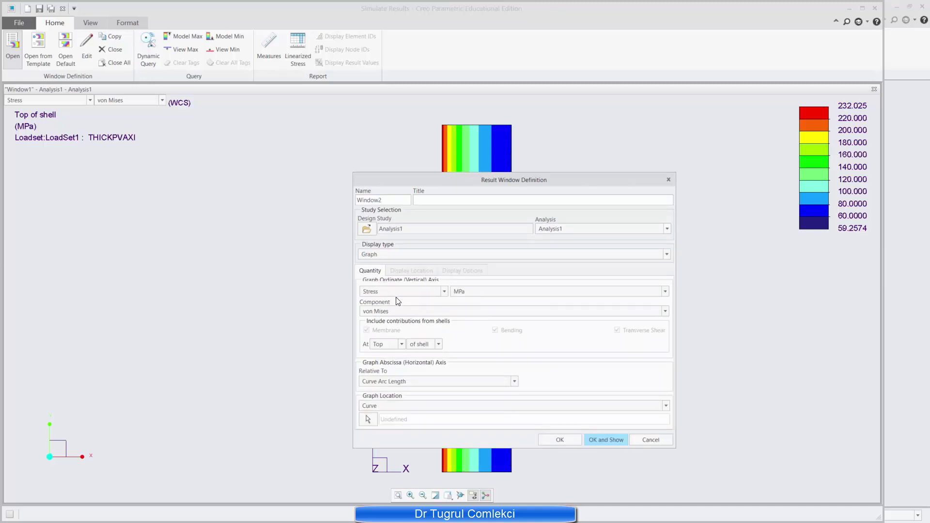
# Graph Max Principal stress against Curve Arc Length along a curve, ready to pick it.
pyautogui.click(410, 311)
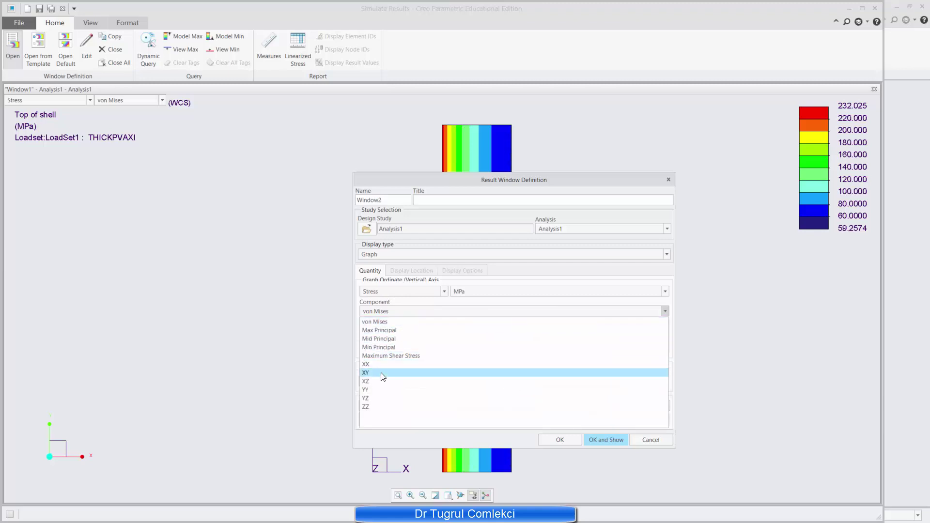
pyautogui.click(382, 406)
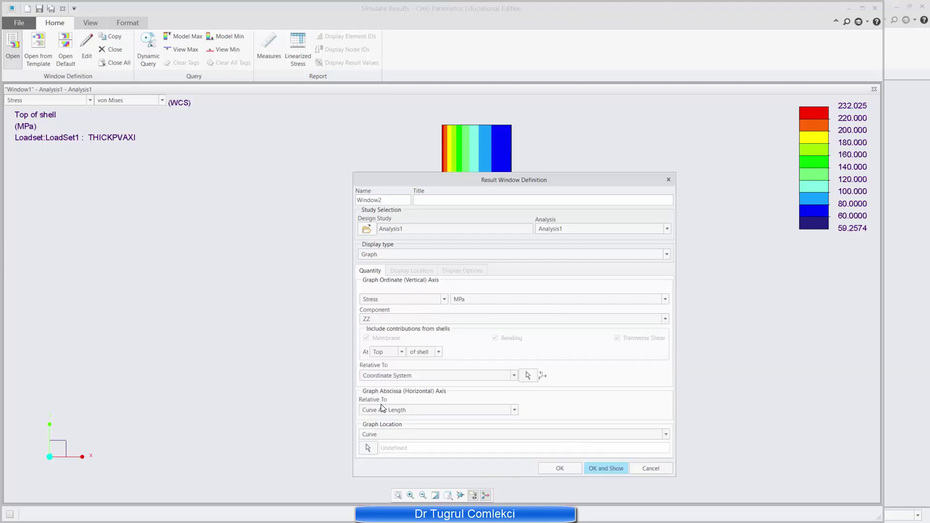
pyautogui.click(389, 319)
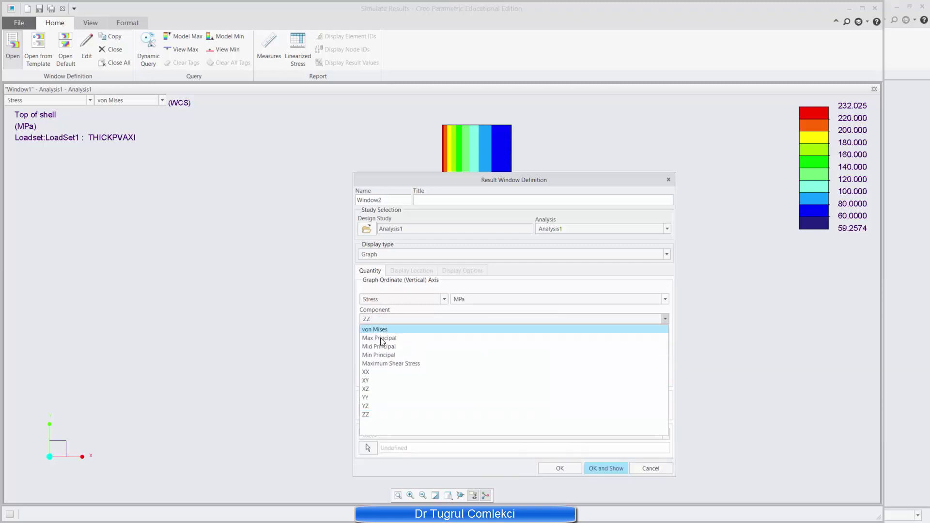
pyautogui.click(380, 339)
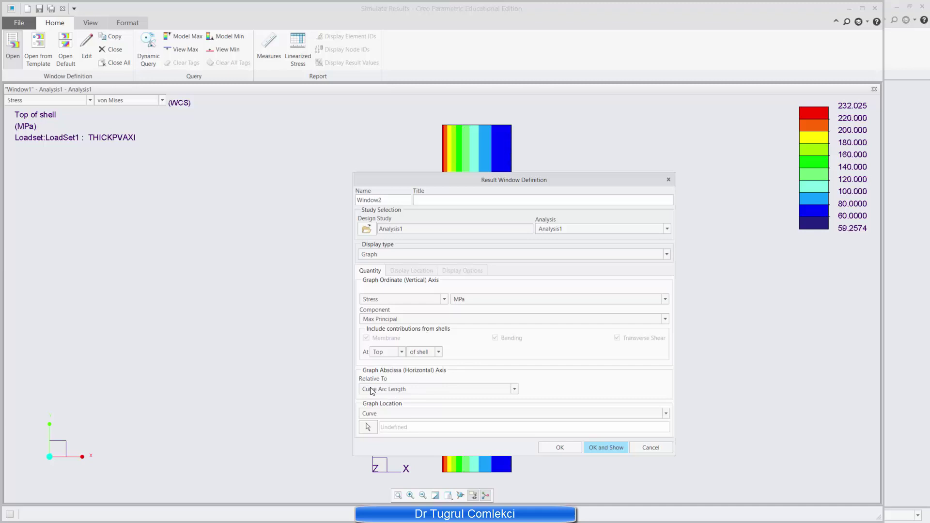
pyautogui.click(411, 390)
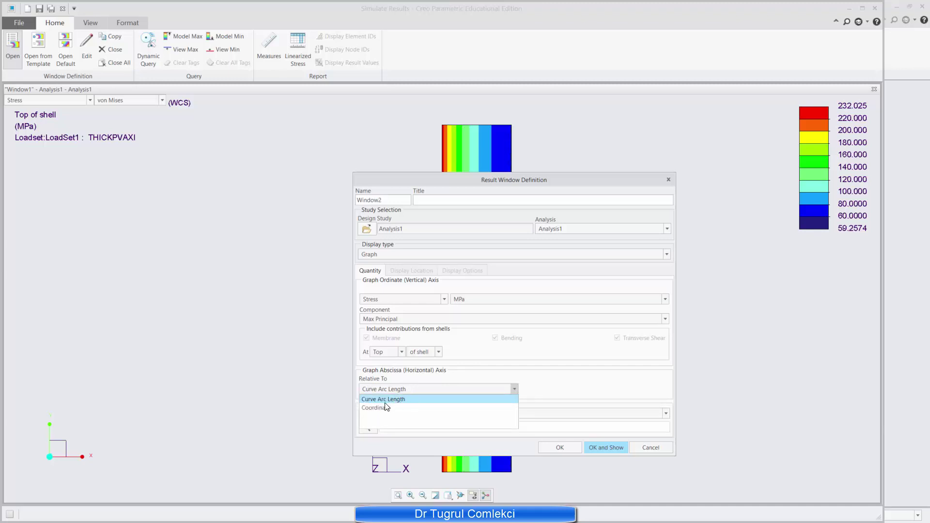
pyautogui.click(403, 390)
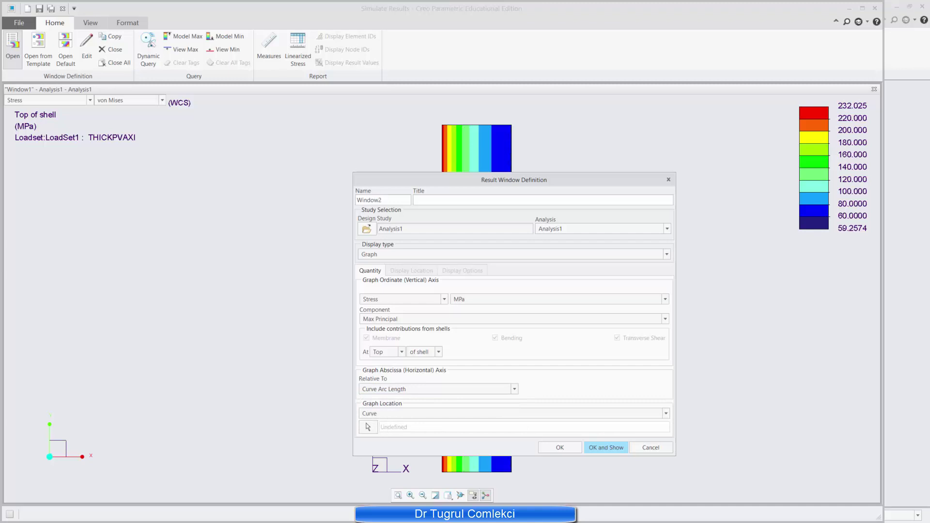
pyautogui.click(666, 413)
pyautogui.click(485, 425)
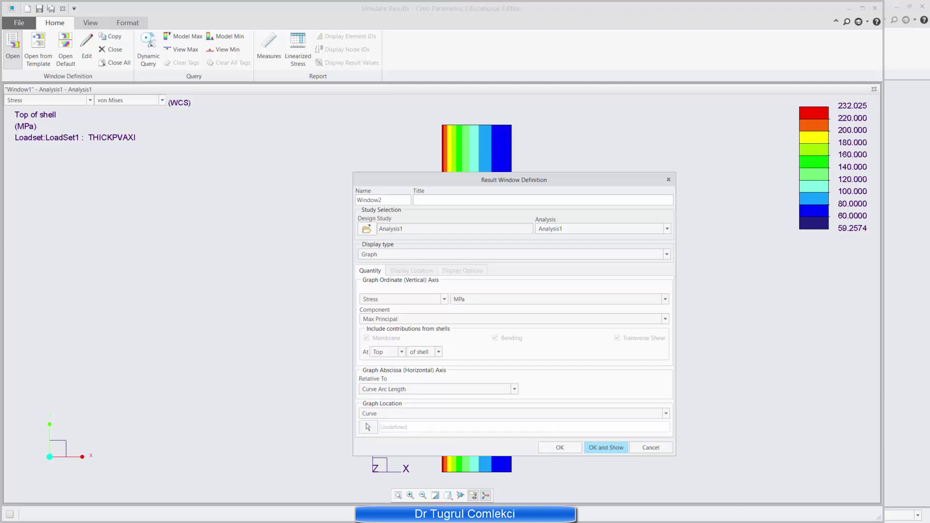
pyautogui.click(367, 427)
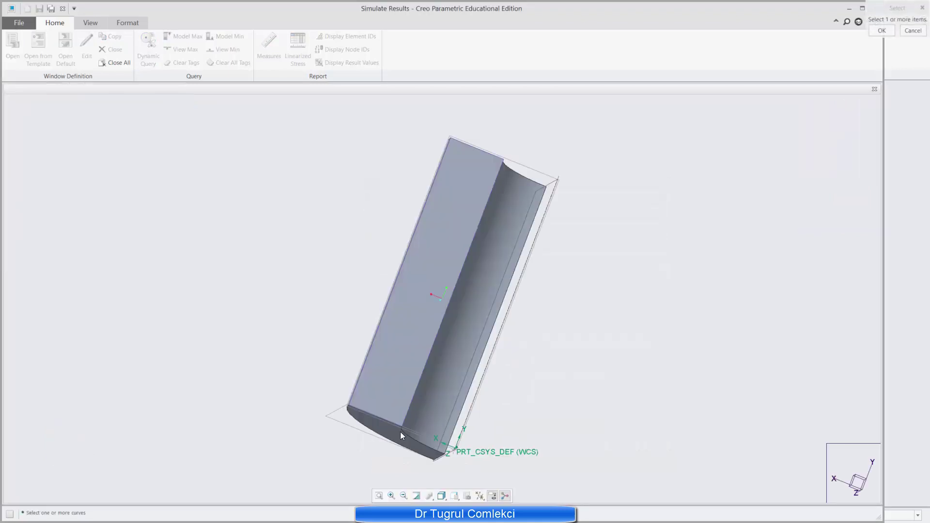
# Select the straight edge across the wall thickness as the graph's curve.
pyautogui.moveTo(419, 299); pyautogui.dragTo(411, 255, button='middle')
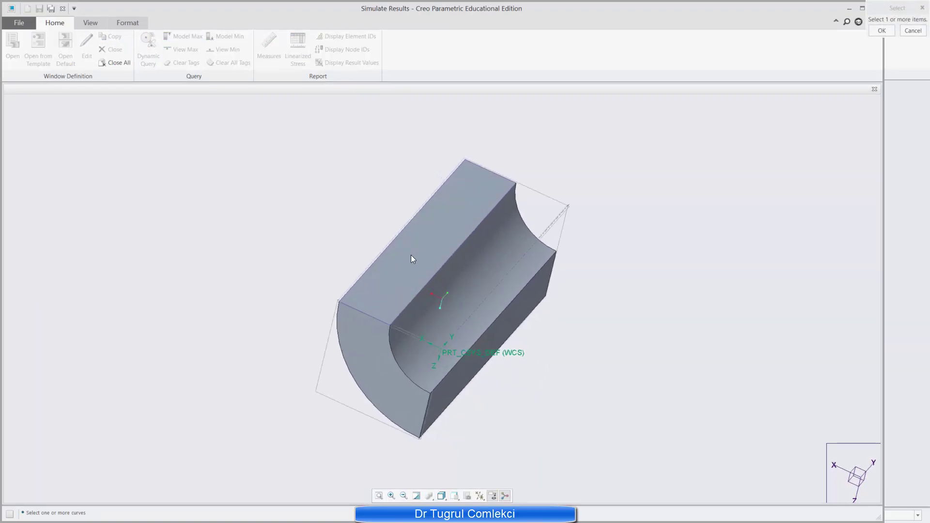
pyautogui.click(390, 325)
pyautogui.moveTo(887, 3); pyautogui.dragTo(663, 173)
pyautogui.click(659, 201)
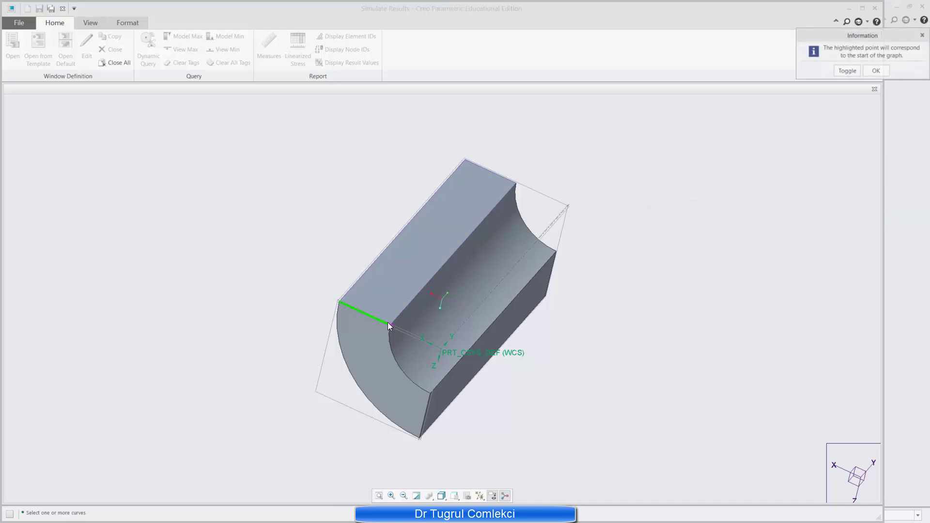
# Flip the graph's start point to the other end of the edge and accept it.
pyautogui.moveTo(842, 39); pyautogui.dragTo(681, 194)
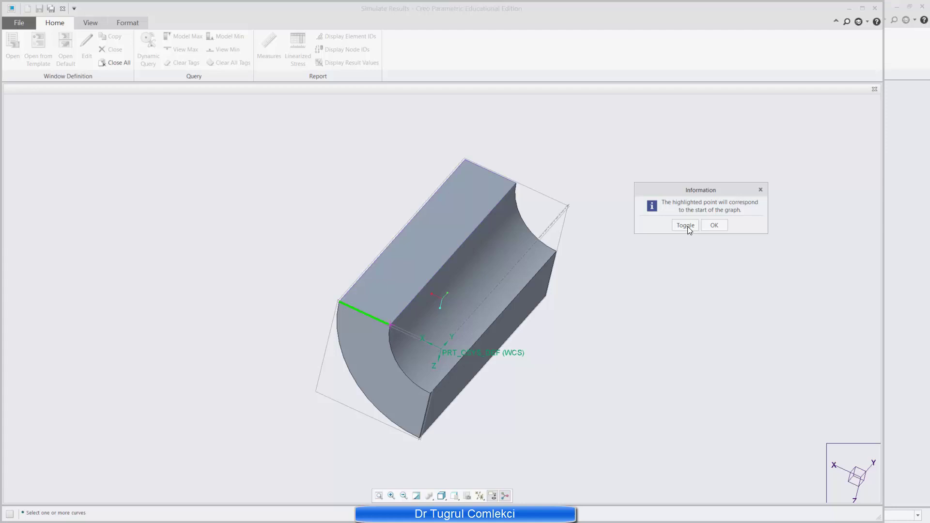
pyautogui.click(686, 225)
pyautogui.click(714, 225)
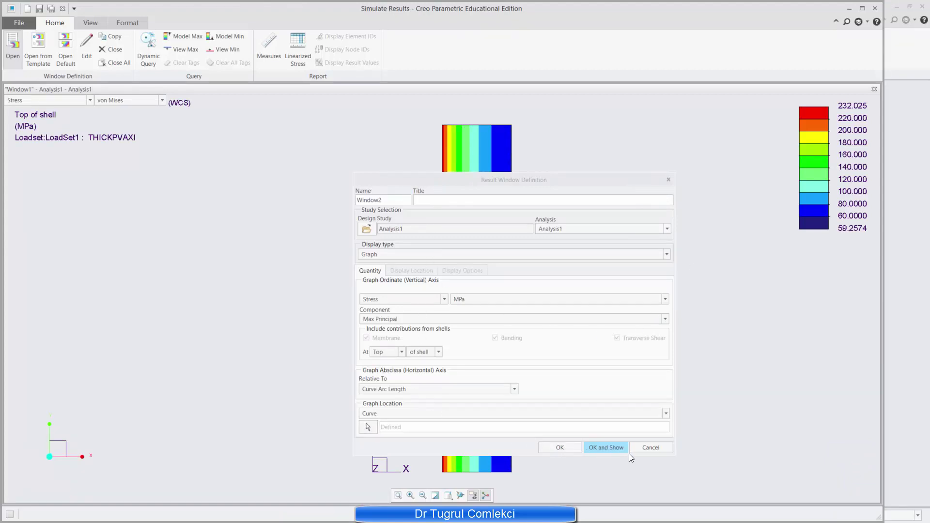
# Display Window2's Max Principal stress graph, falling from about 166 to 67 MPa over 100 mm.
pyautogui.click(611, 448)
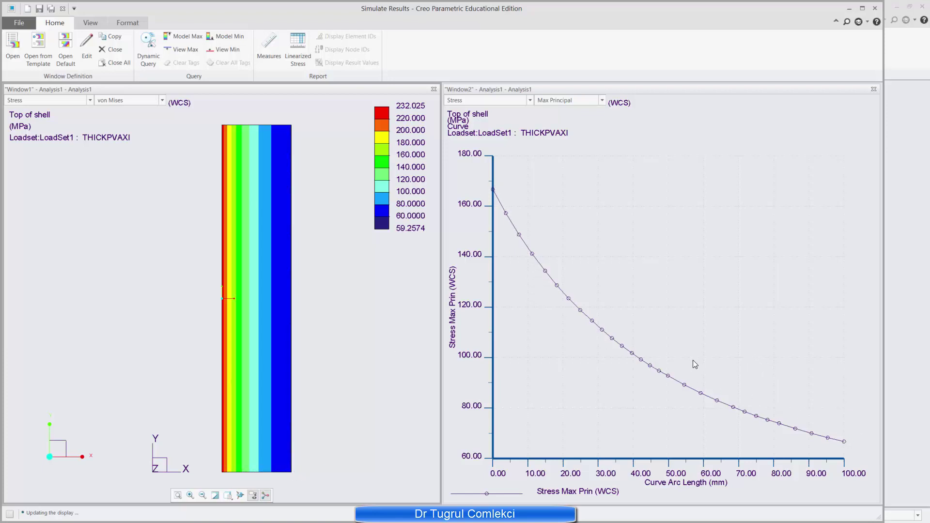
# Save a backup of Window2's graph as MS Excel file hoopexport1.xls in the creo folder.
pyautogui.click(701, 113)
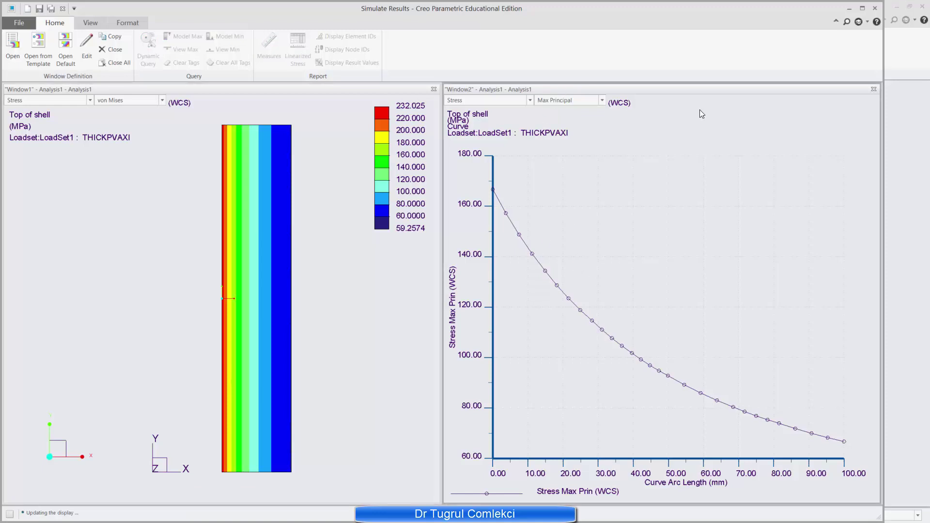
pyautogui.click(18, 23)
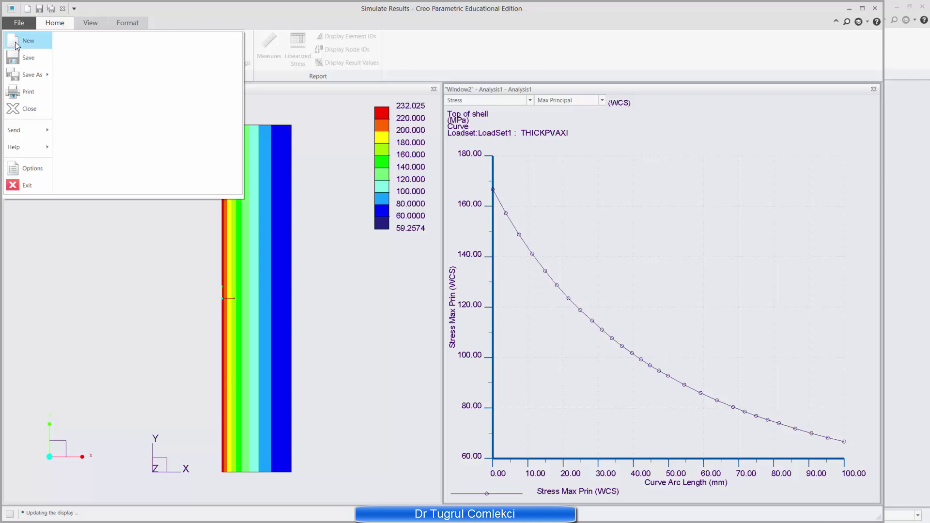
pyautogui.click(28, 58)
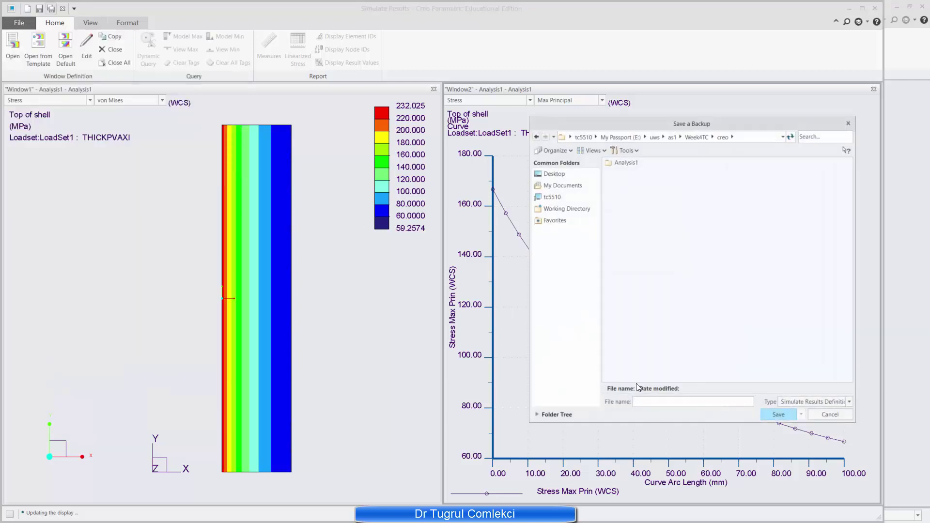
pyautogui.click(807, 406)
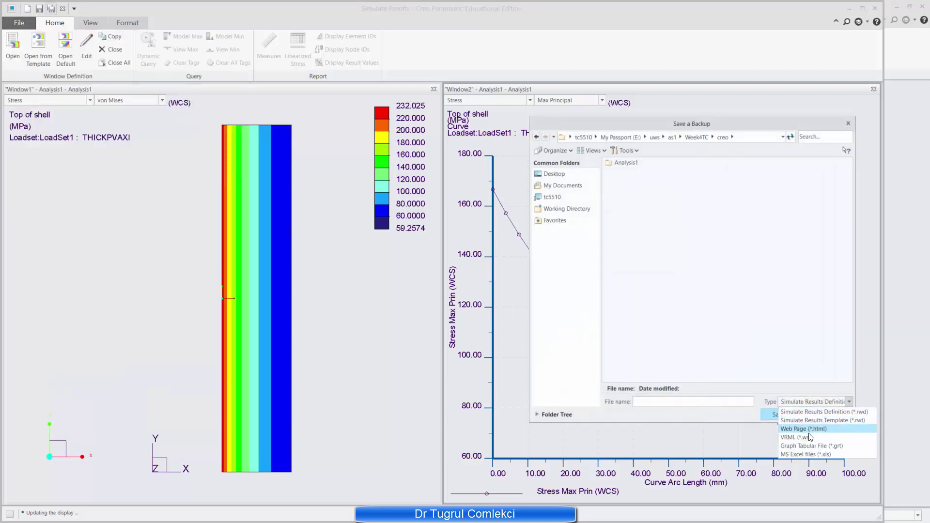
pyautogui.click(812, 455)
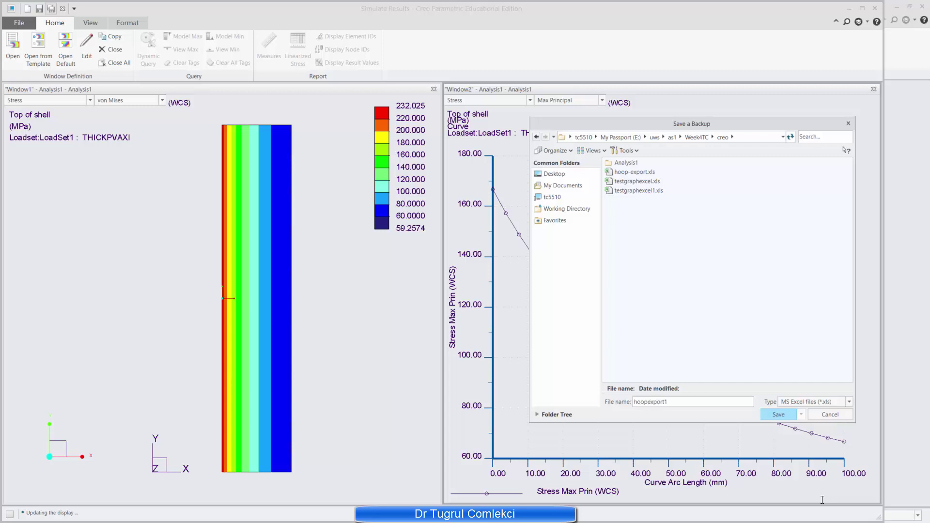
pyautogui.click(778, 414)
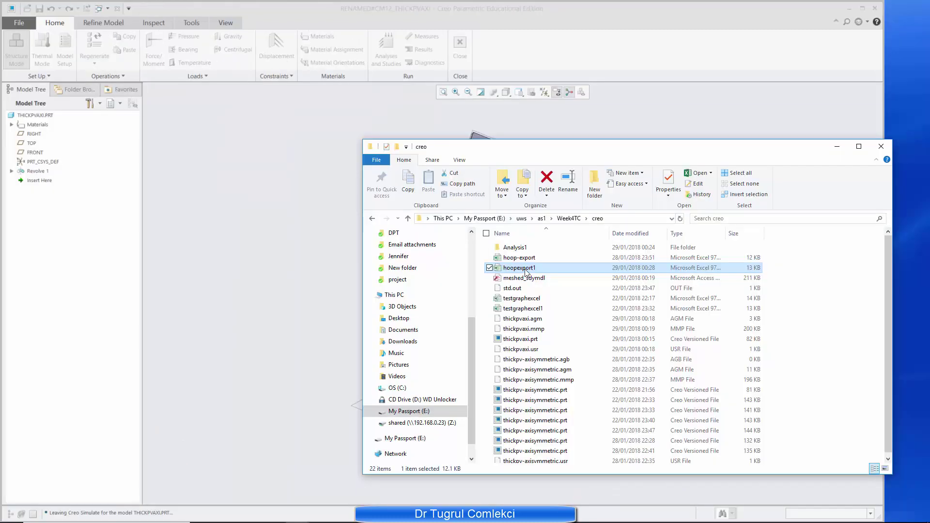
# Open hoopexport1.xls from the creo folder in Excel.
pyautogui.doubleClick(525, 269)
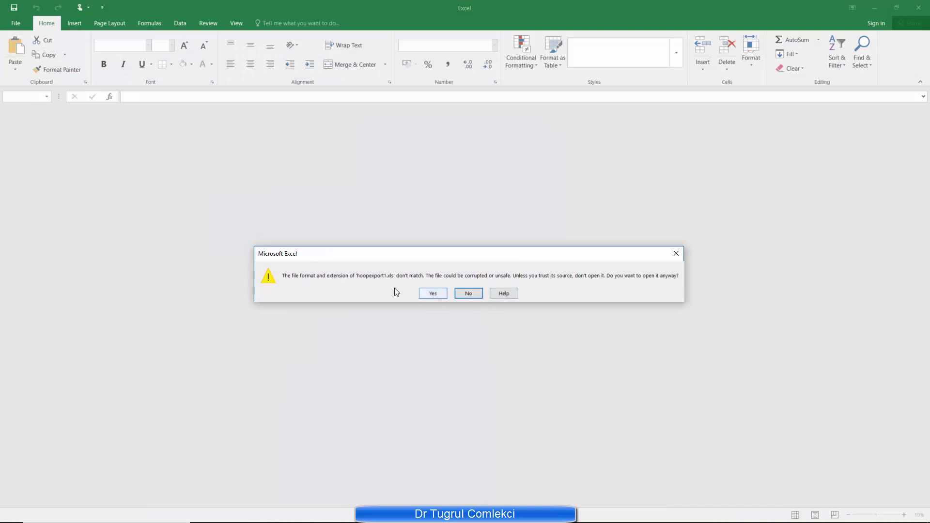
# Accept the format warning and move the Stress Max Prin (WCS) chart beside columns A and B.
pyautogui.click(433, 294)
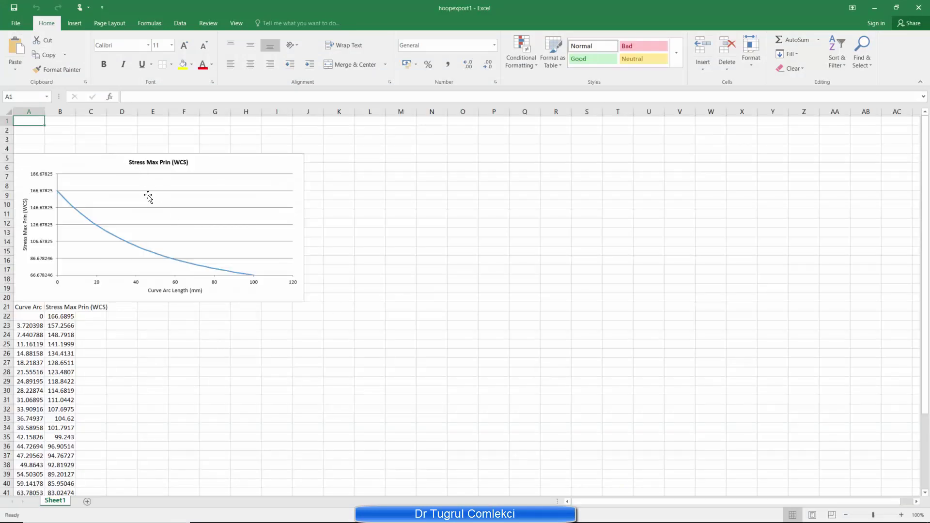
pyautogui.moveTo(120, 159); pyautogui.dragTo(191, 320)
pyautogui.scroll(-3, 140, 305)
pyautogui.scroll(-2, 144, 306)
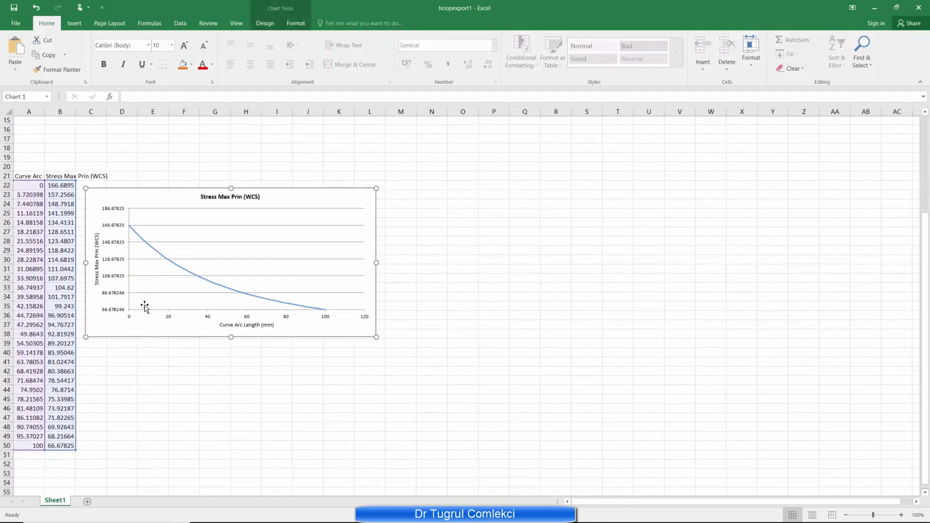